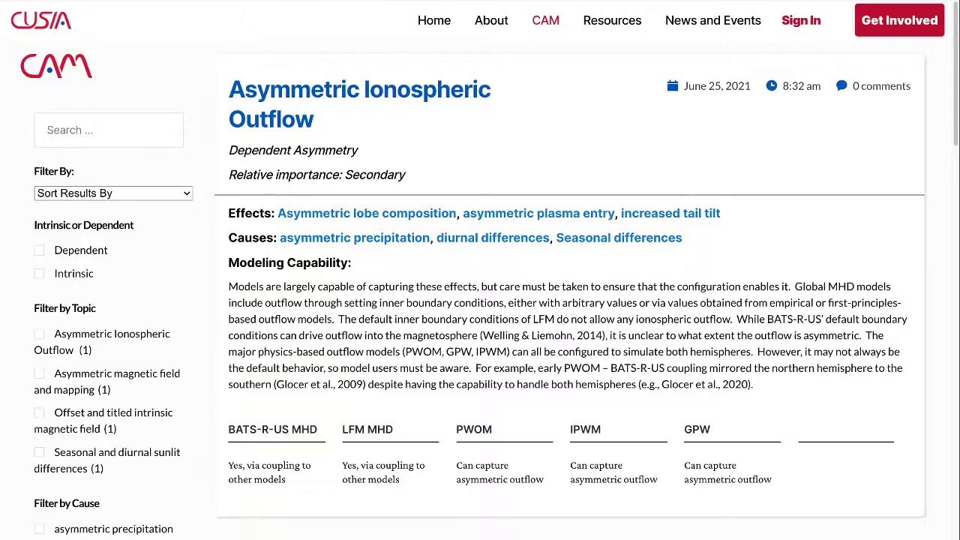
# Examine the CAM entries on asymmetric ionospheric outflow and asymmetric magnetic field mapping, including the modeling capability text and model comparison table.
pyautogui.scroll(-5, 480, 300)
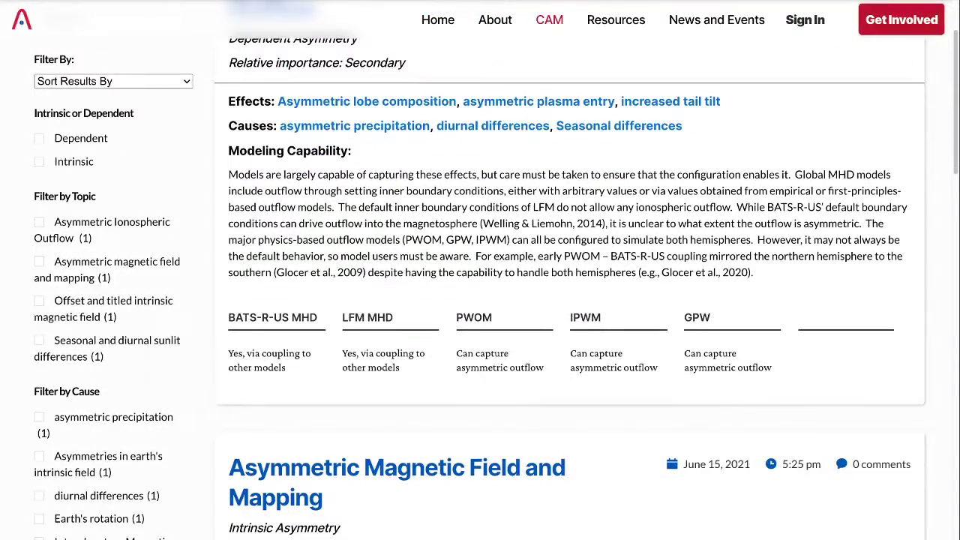
pyautogui.scroll(-1, 480, 300)
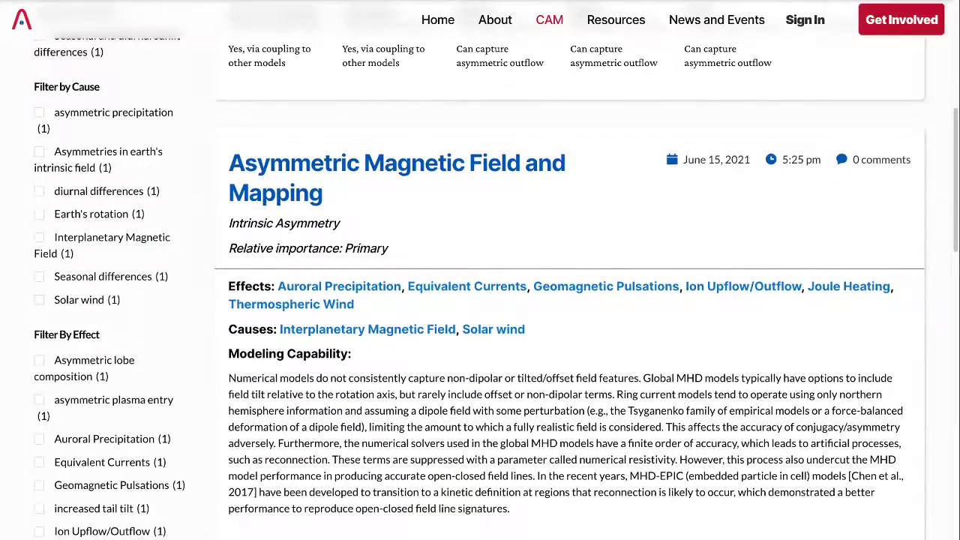
pyautogui.scroll(-1, 480, 299)
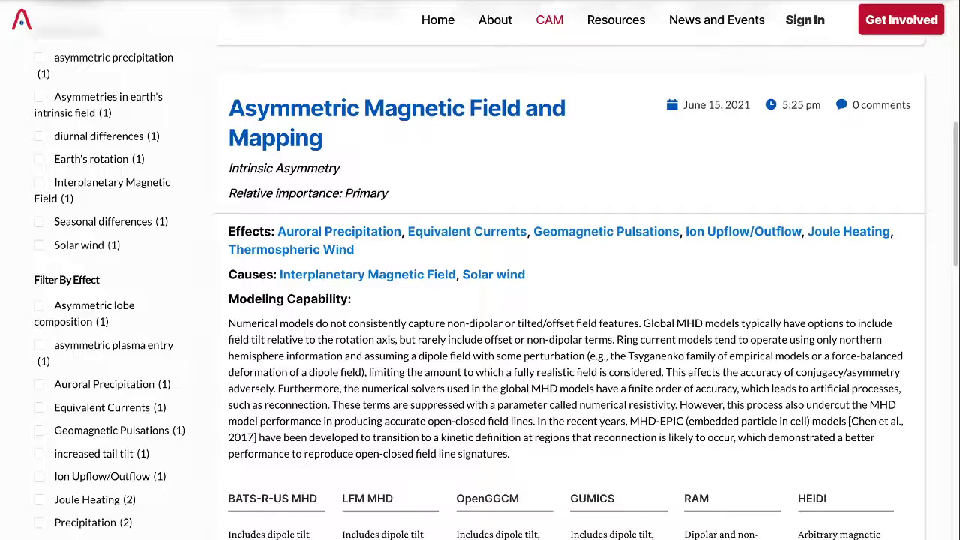
pyautogui.scroll(-2, 480, 300)
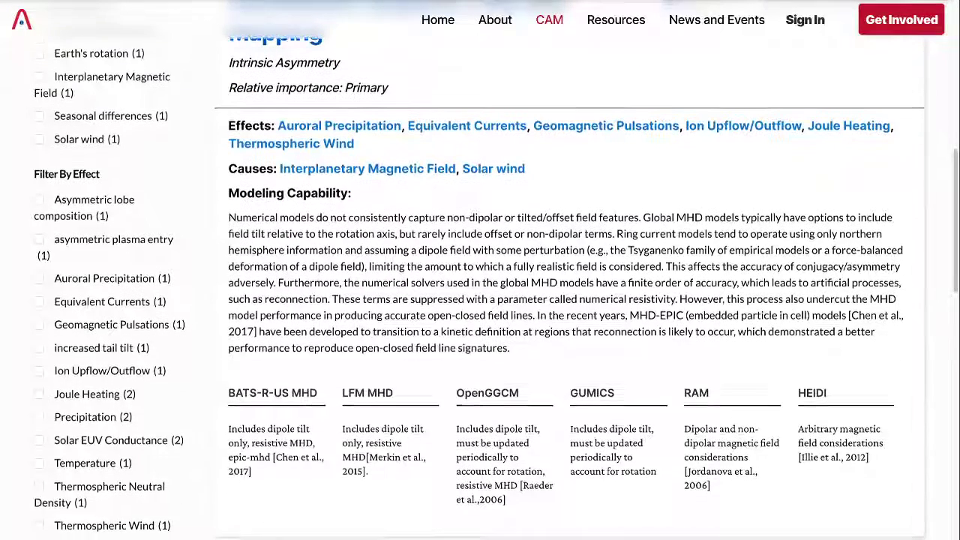
pyautogui.moveTo(228, 199); pyautogui.dragTo(510, 330)
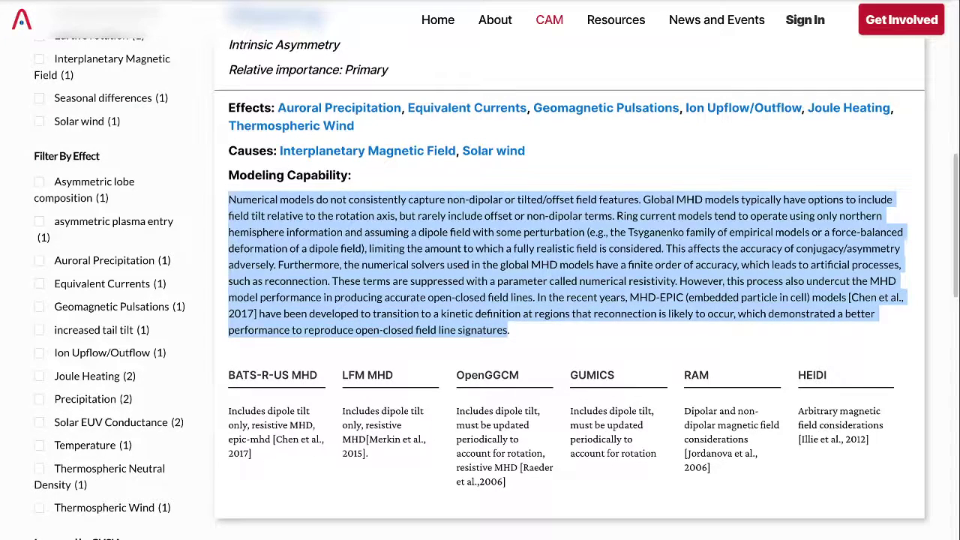
pyautogui.click(509, 331)
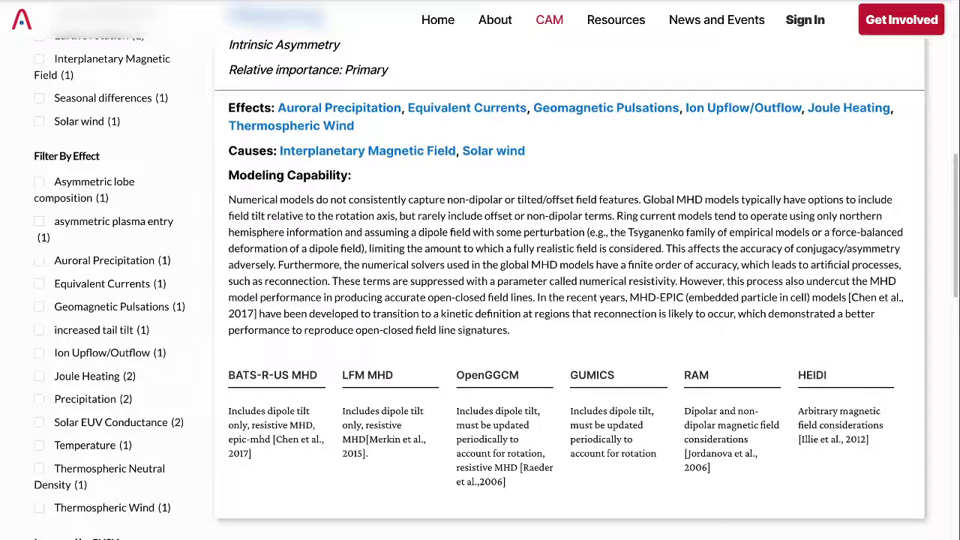
pyautogui.moveTo(228, 375); pyautogui.dragTo(869, 440)
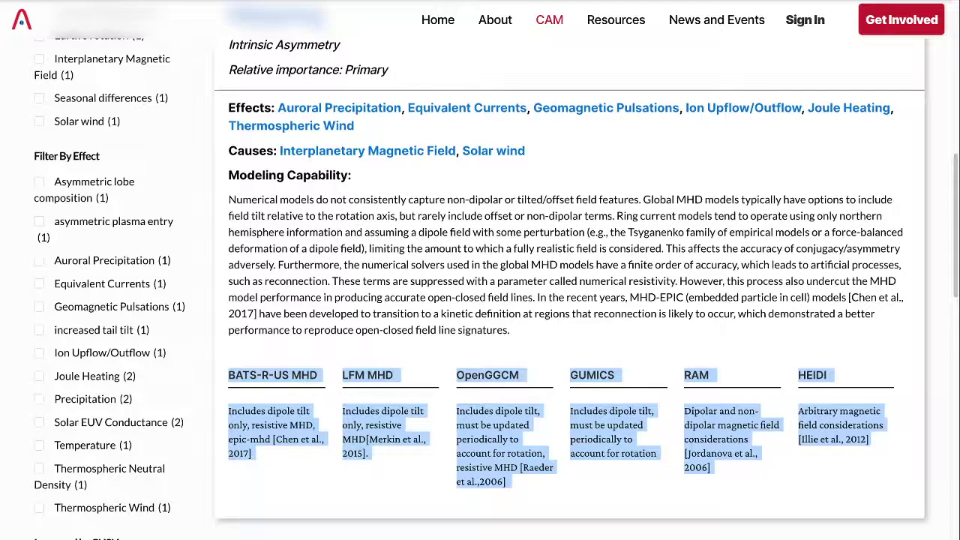
pyautogui.click(870, 450)
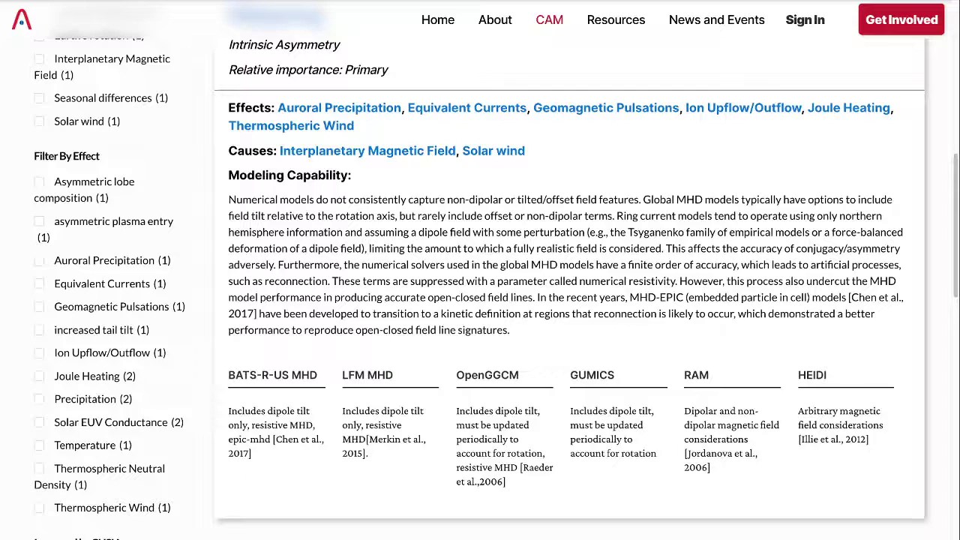
pyautogui.scroll(1, 570, 300)
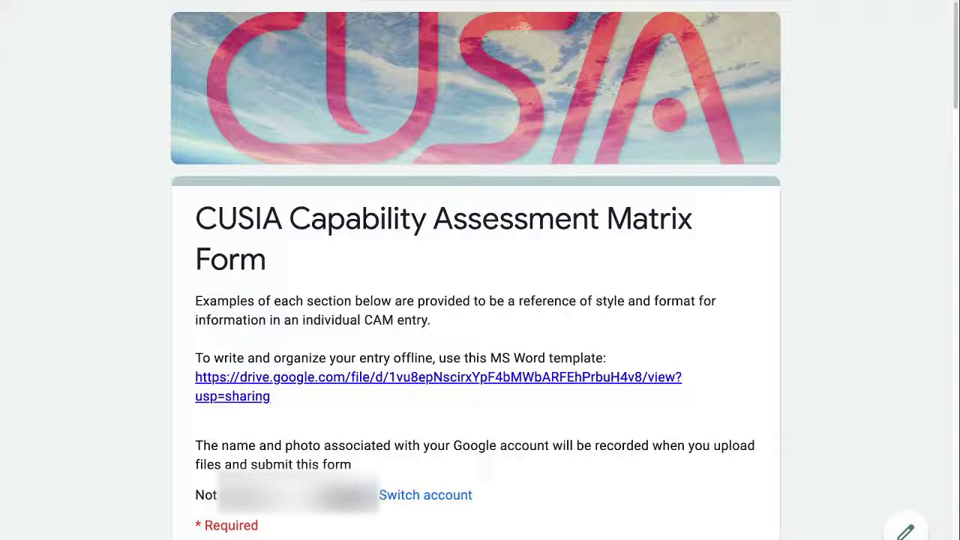
# Look over the introduction and first questions of the CUSIA Capability Assessment Matrix form.
pyautogui.scroll(-2, 479, 270)
pyautogui.scroll(-5, 480, 270)
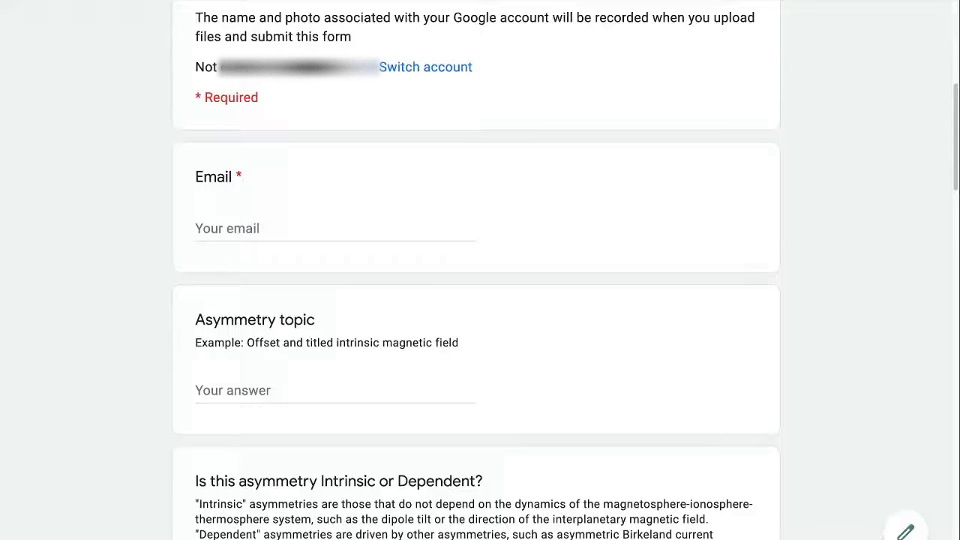
pyautogui.scroll(-2, 480, 269)
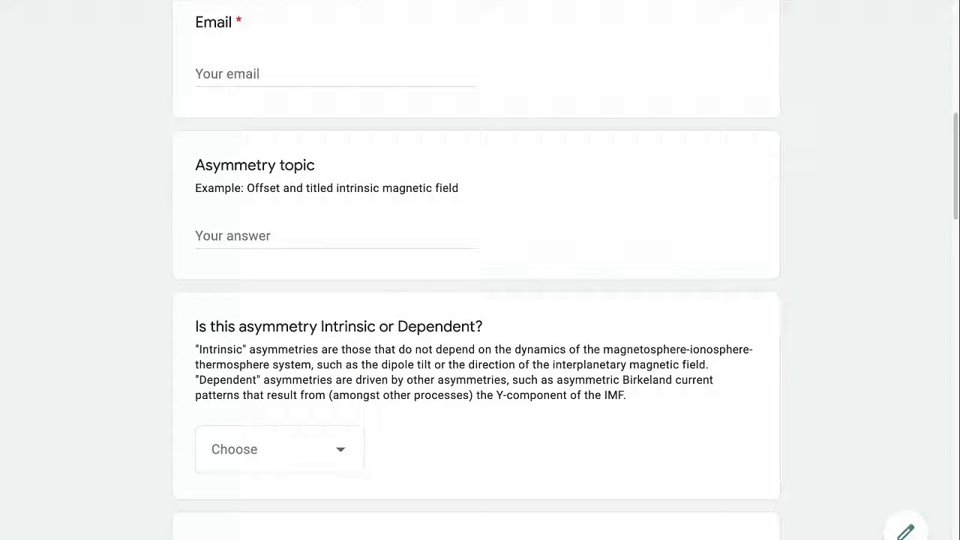
pyautogui.scroll(-1, 480, 270)
pyautogui.scroll(8, 479, 270)
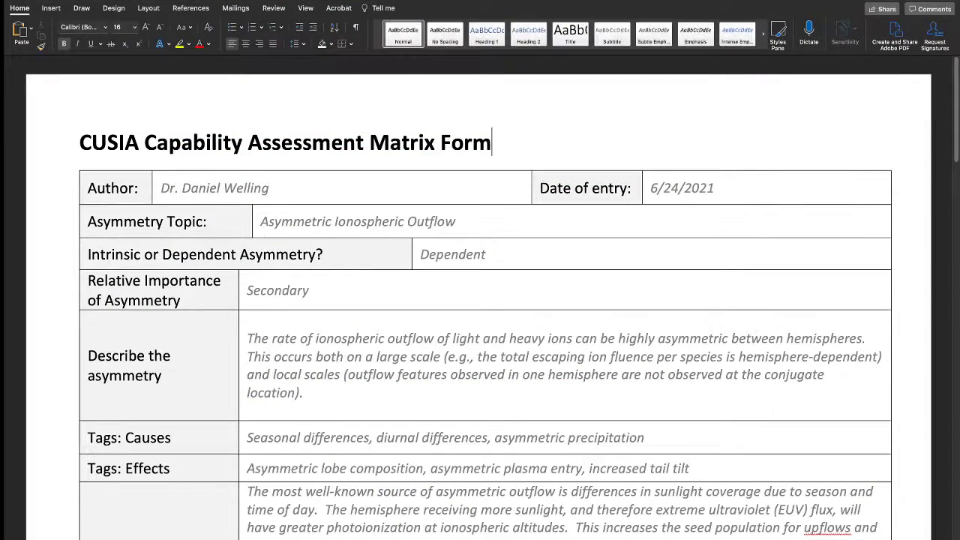
# Review the filled-in Word template for the assessment form, from the author and topic rows through the causes and effects sections.
pyautogui.scroll(-3, 480, 300)
pyautogui.scroll(-10, 480, 300)
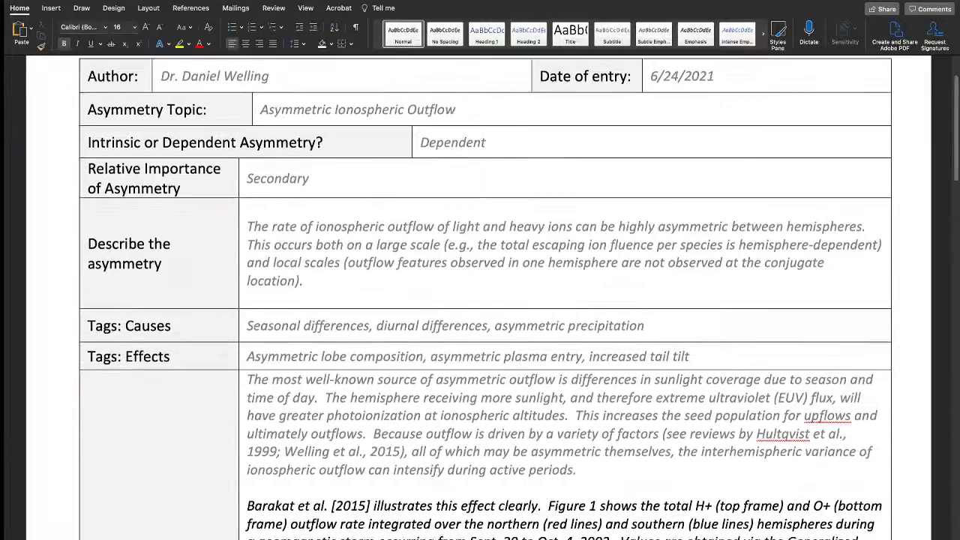
pyautogui.scroll(-5, 480, 300)
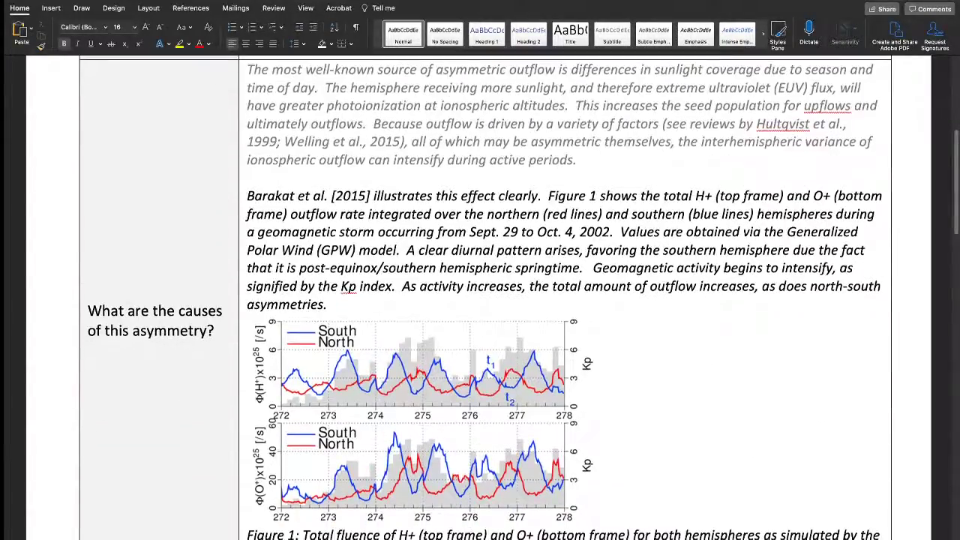
pyautogui.scroll(10, 480, 300)
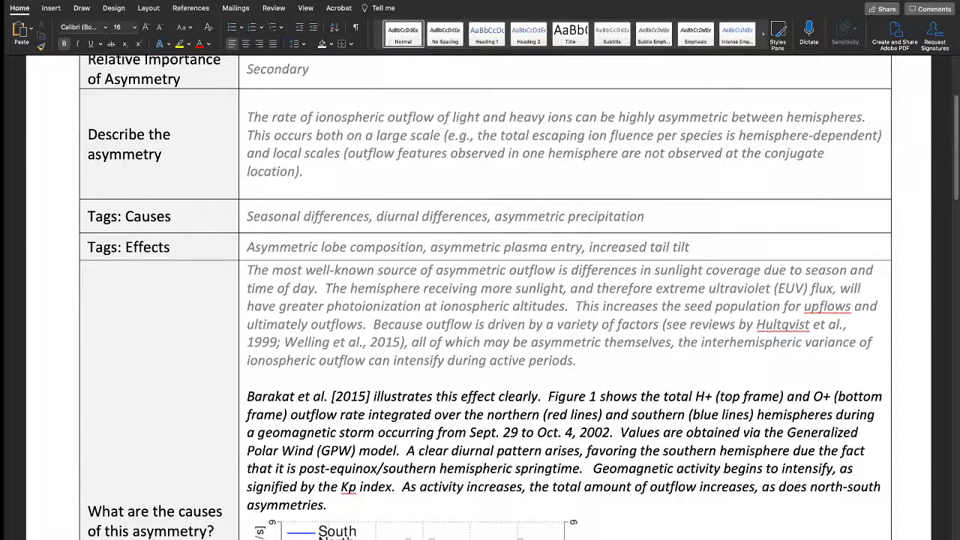
pyautogui.scroll(-7, 479, 299)
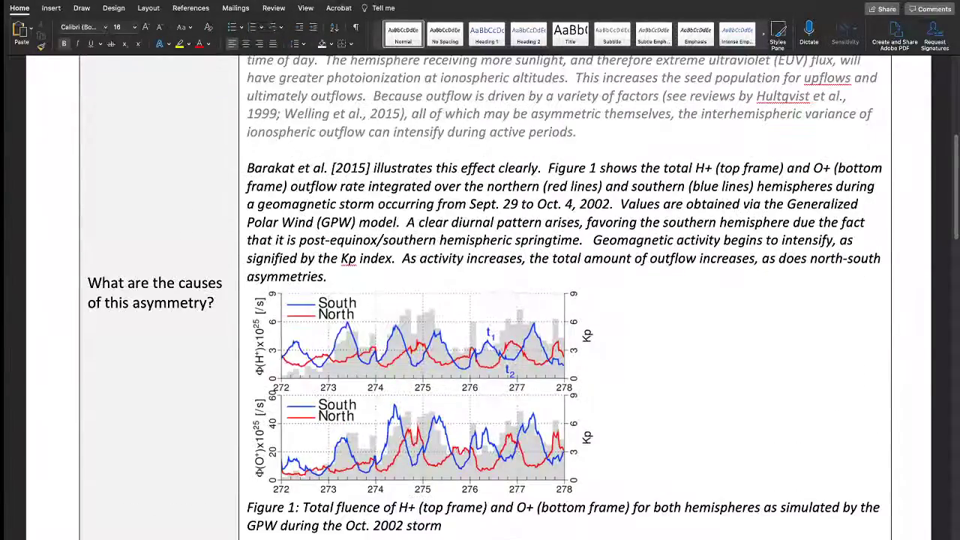
pyautogui.scroll(-14, 480, 300)
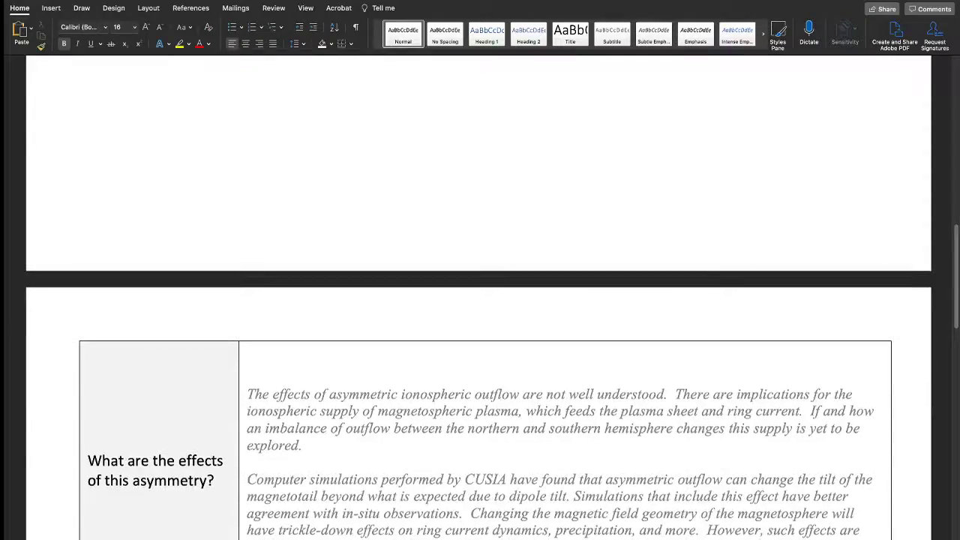
pyautogui.scroll(14, 479, 300)
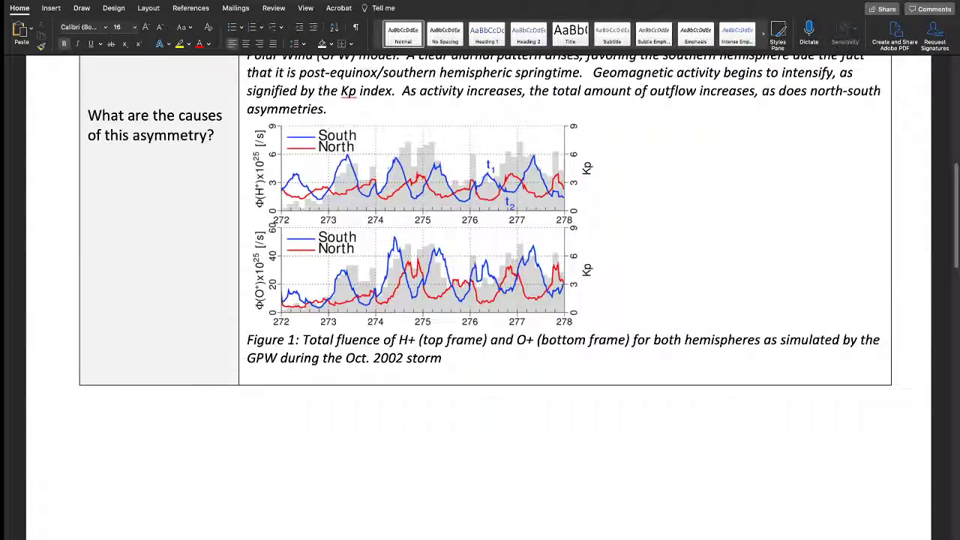
pyautogui.scroll(6, 480, 300)
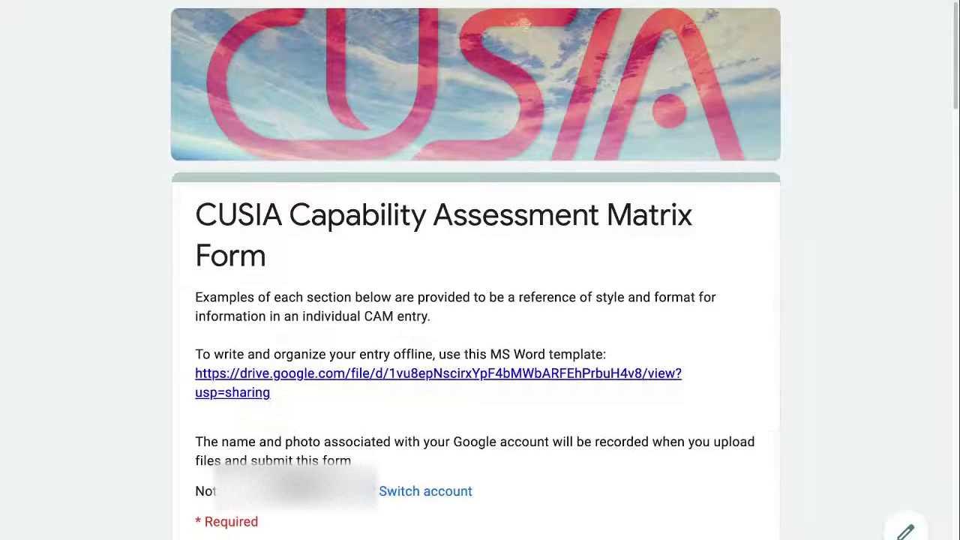
# Enter "Asymmetric Ionospheric Outflow" as the asymmetry topic in the online form.
pyautogui.scroll(-6, 480, 300)
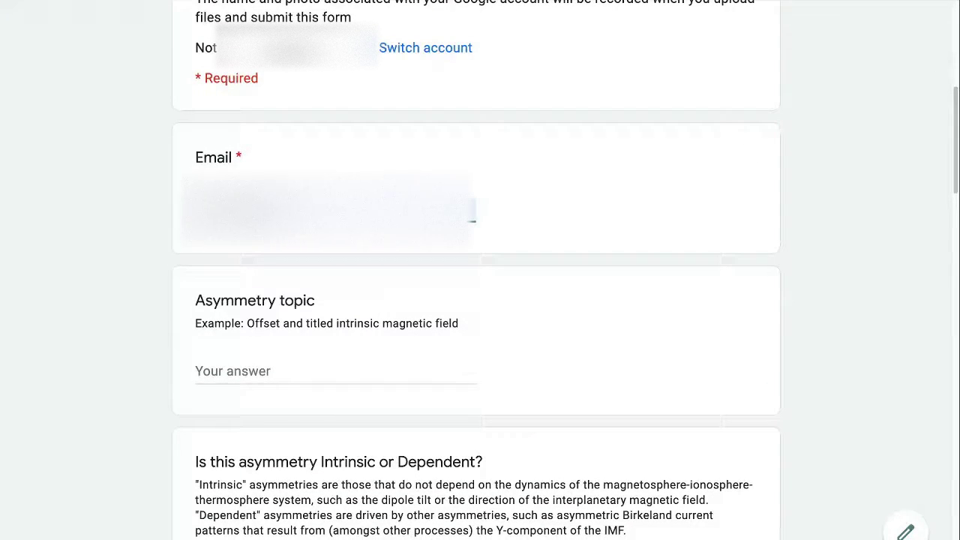
pyautogui.scroll(-2, 477, 270)
pyautogui.click(225, 222)
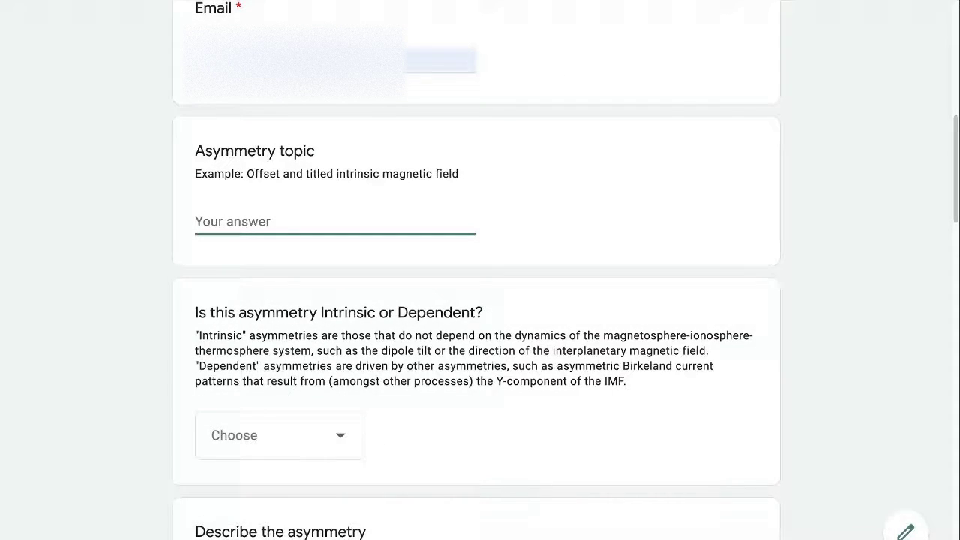
pyautogui.write('Asymmeti')
pyautogui.press('BackSpace')
pyautogui.write('ric')
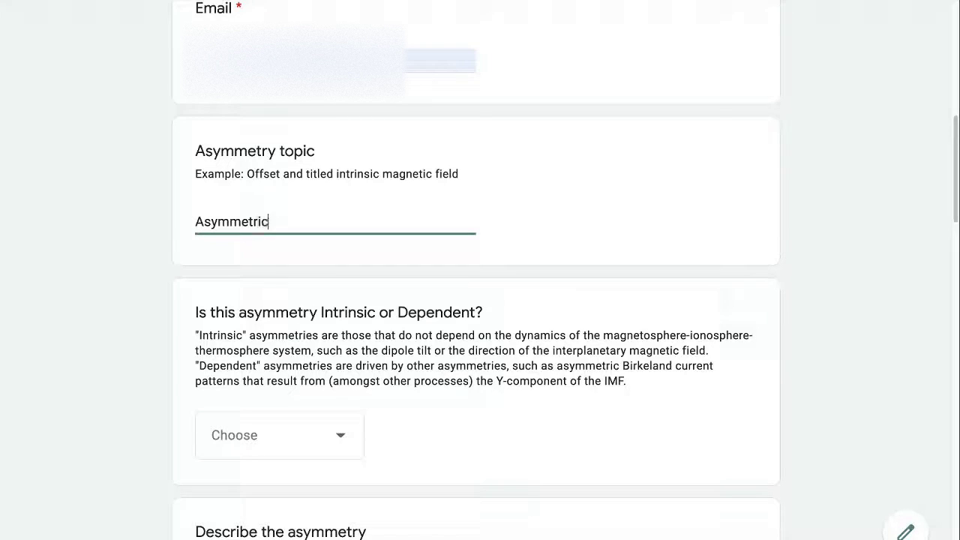
pyautogui.write(' Ionospheric O')
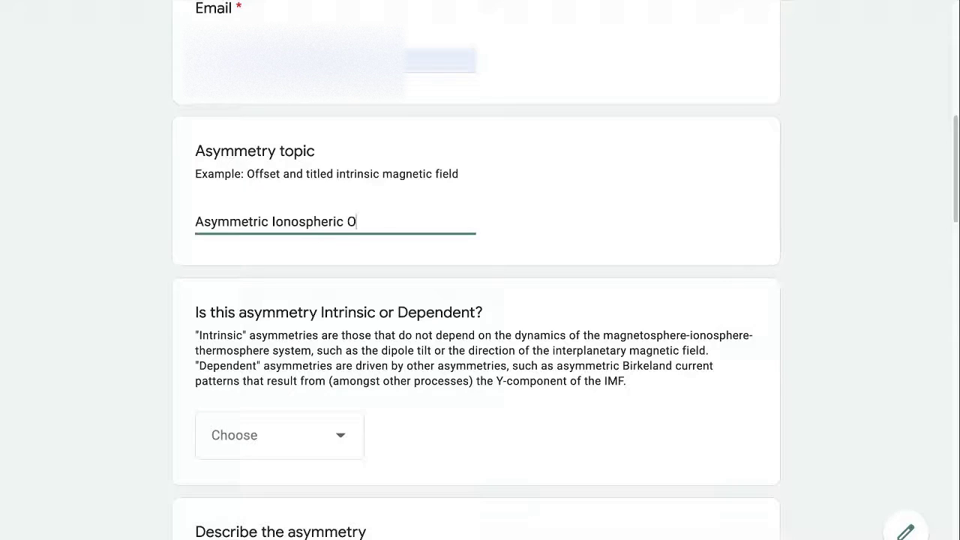
pyautogui.write('utflow')
pyautogui.click(179, 225)
# Answer the Intrinsic or Dependent question with Dependent.
pyautogui.scroll(-2, 180, 225)
pyautogui.moveTo(194, 161); pyautogui.dragTo(475, 161)
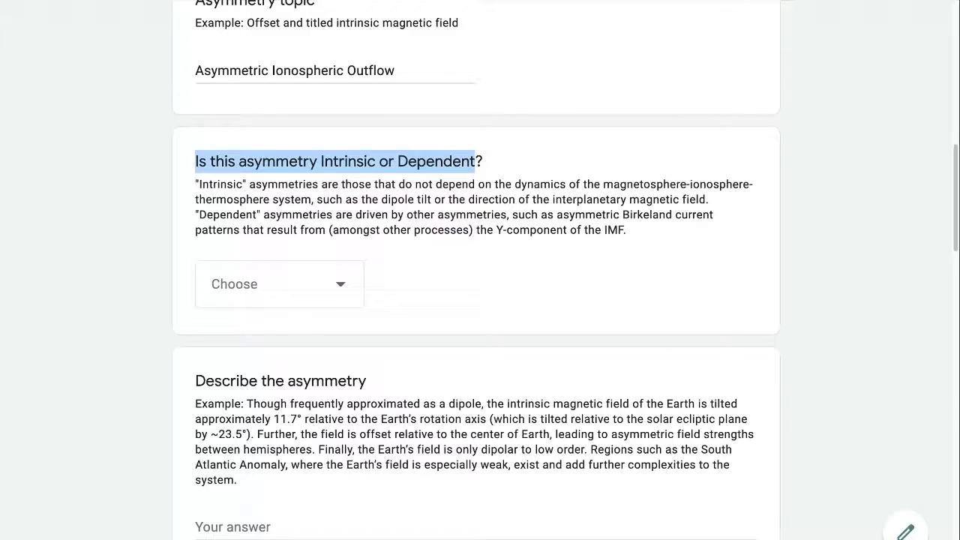
pyautogui.click(477, 163)
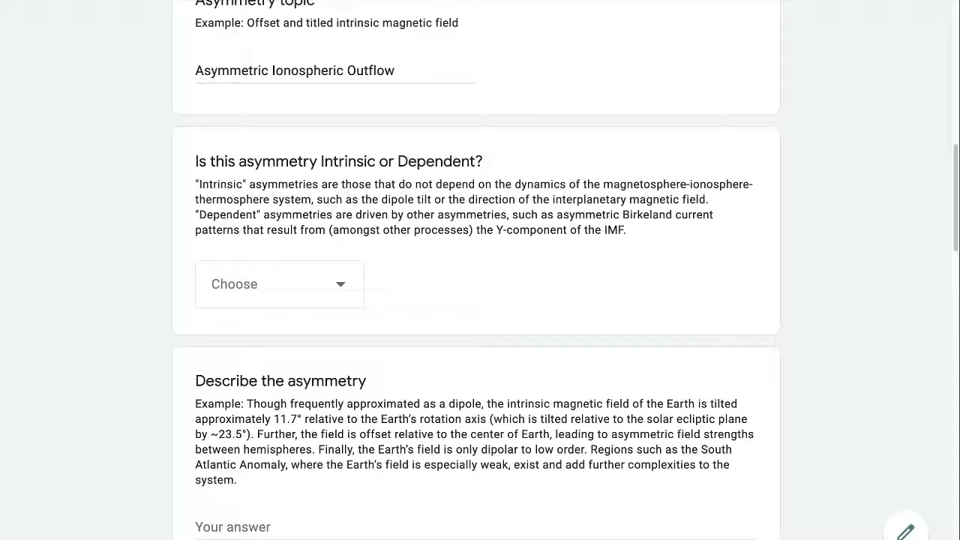
pyautogui.moveTo(397, 161); pyautogui.dragTo(475, 162)
pyautogui.click(475, 161)
pyautogui.click(279, 284)
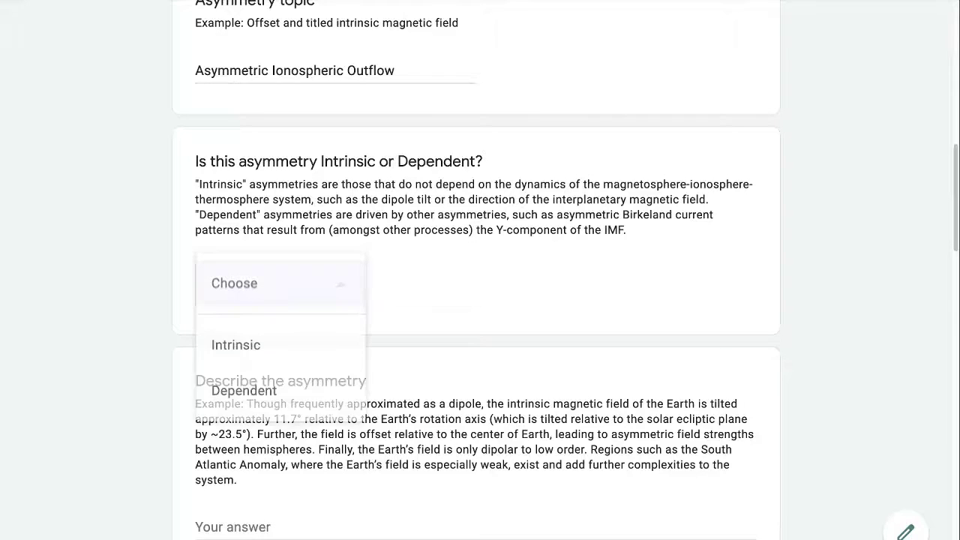
pyautogui.click(247, 389)
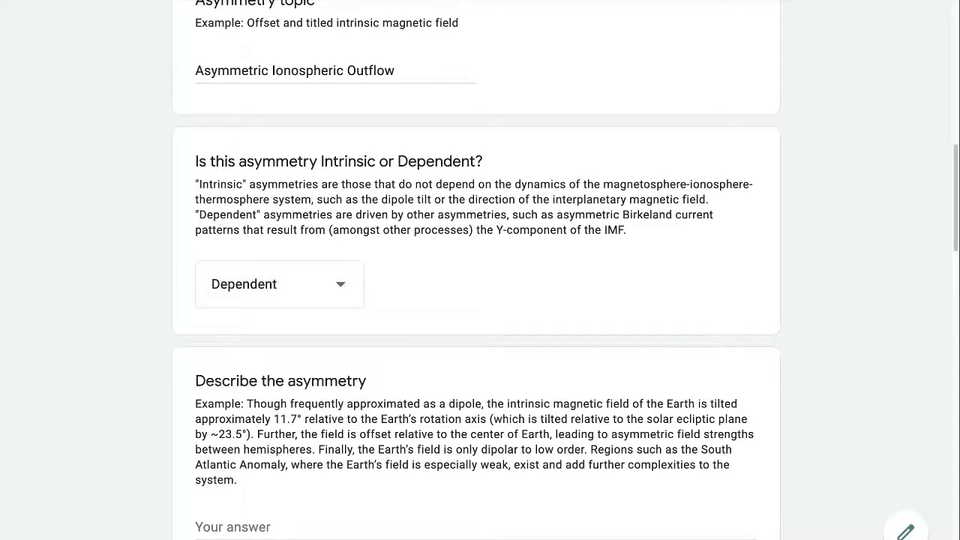
# Fill in the asymmetry description with the Word template's passage on outflow rates of light and heavy ions, covering large and local scales.
pyautogui.scroll(-1, 479, 270)
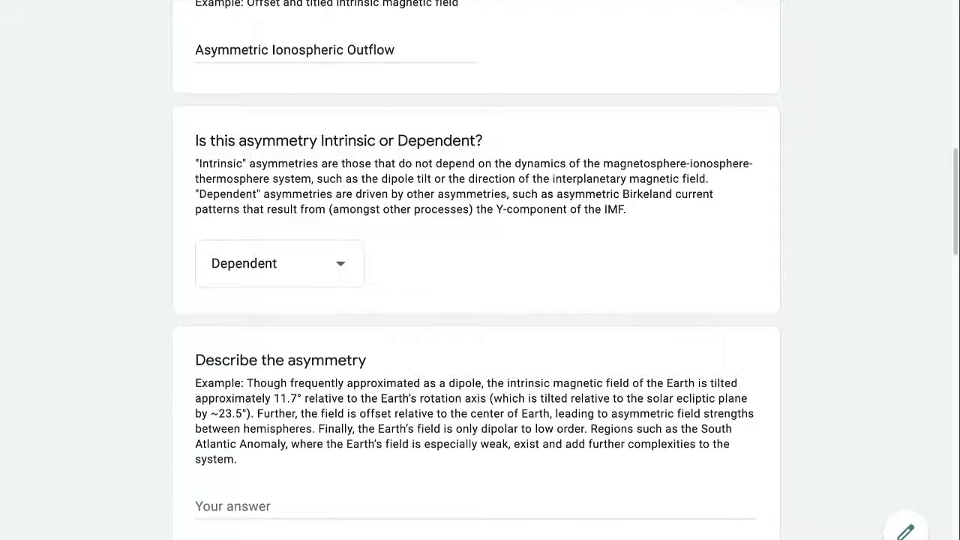
pyautogui.scroll(-5, 480, 270)
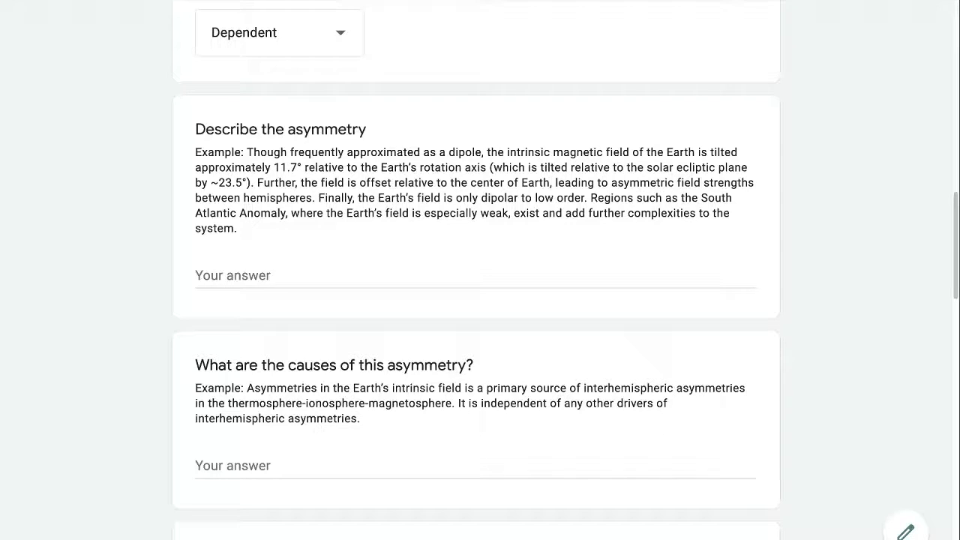
pyautogui.click(227, 275)
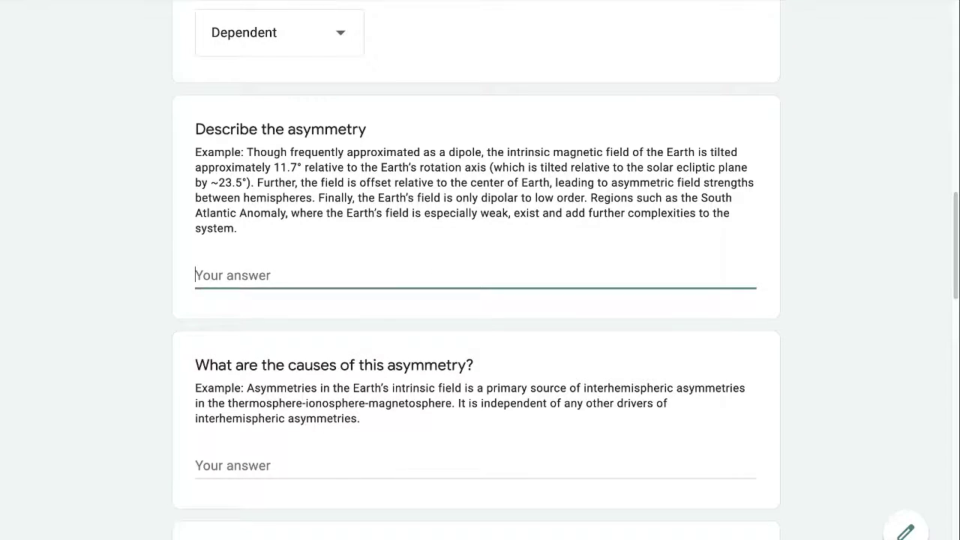
pyautogui.write('The rate of ionospheric outflow of light and heavy ions can be highly asymmetric between hemispheres.  This occurs both on a large scale (e.g., the total escaping ion fluence per species is hemisphere-dependent) and local scales (outflow features observed in one hemisphere are not observed at the conjugate location).')
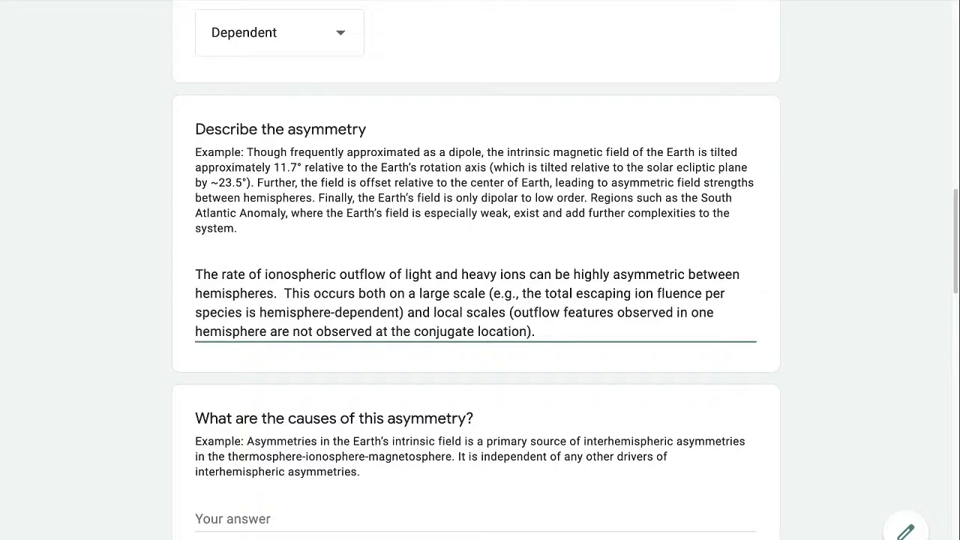
pyautogui.scroll(-1, 419, 253)
pyautogui.moveTo(419, 255); pyautogui.dragTo(485, 253)
pyautogui.click(420, 254)
pyautogui.moveTo(433, 273); pyautogui.dragTo(513, 273)
pyautogui.click(512, 292)
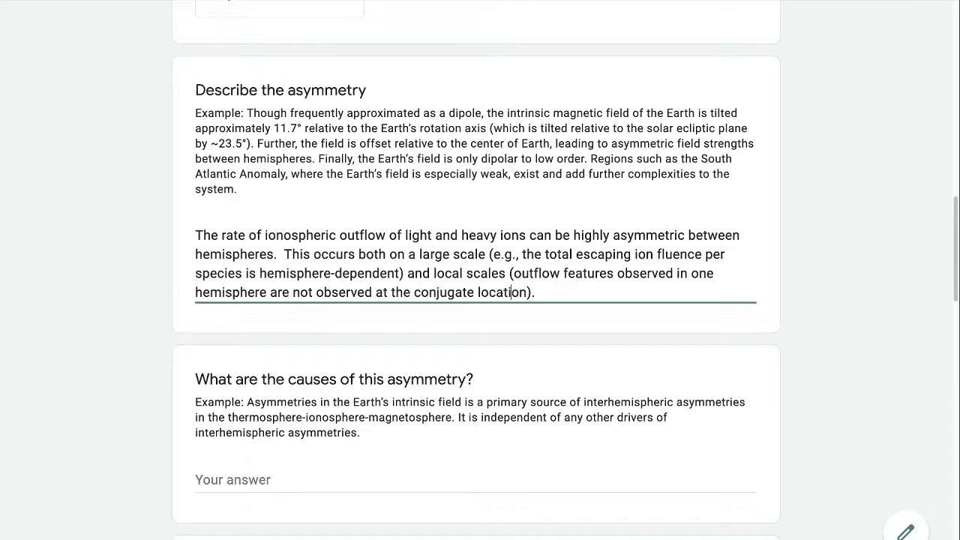
# Copy the causes text from the Word document into the form's answer about what causes this asymmetry.
pyautogui.scroll(-3, 512, 291)
pyautogui.click(495, 309)
pyautogui.press('super+Tab')
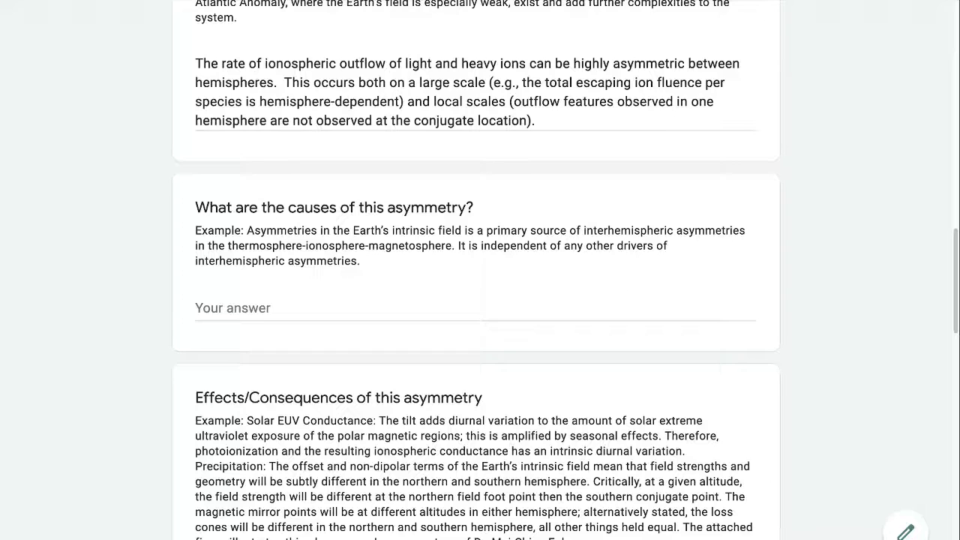
pyautogui.press('super+Tab')
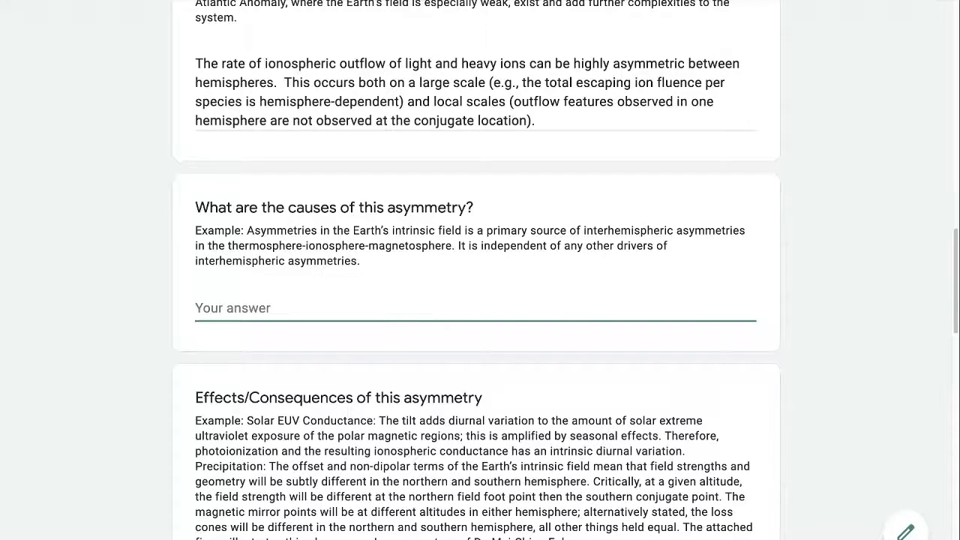
pyautogui.hotkey('ctrl', 'v')
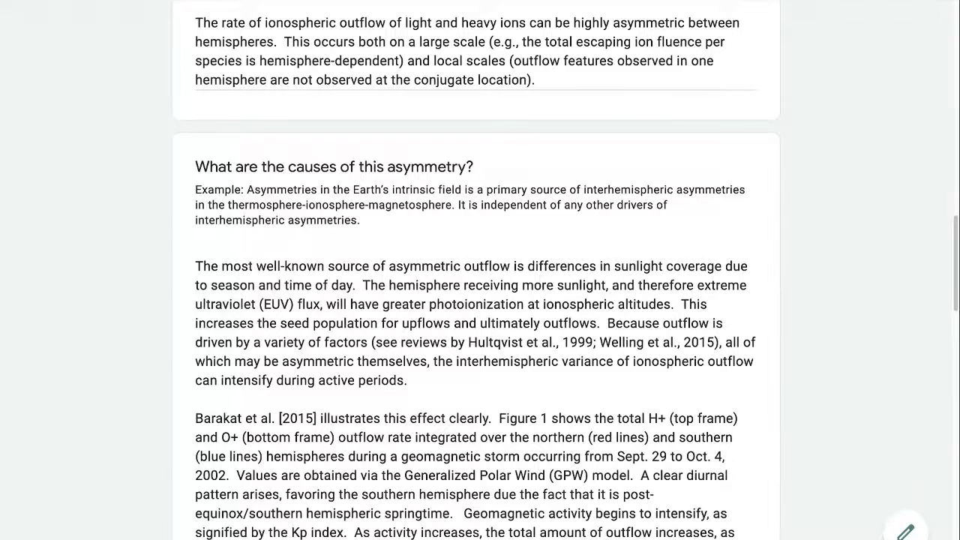
# Read through the causes answer, covering sunlight differences, outflow drivers with cited reviews, and the geomagnetic storm example from the Generalized Polar Wind model.
pyautogui.moveTo(385, 205); pyautogui.dragTo(527, 205)
pyautogui.click(538, 204)
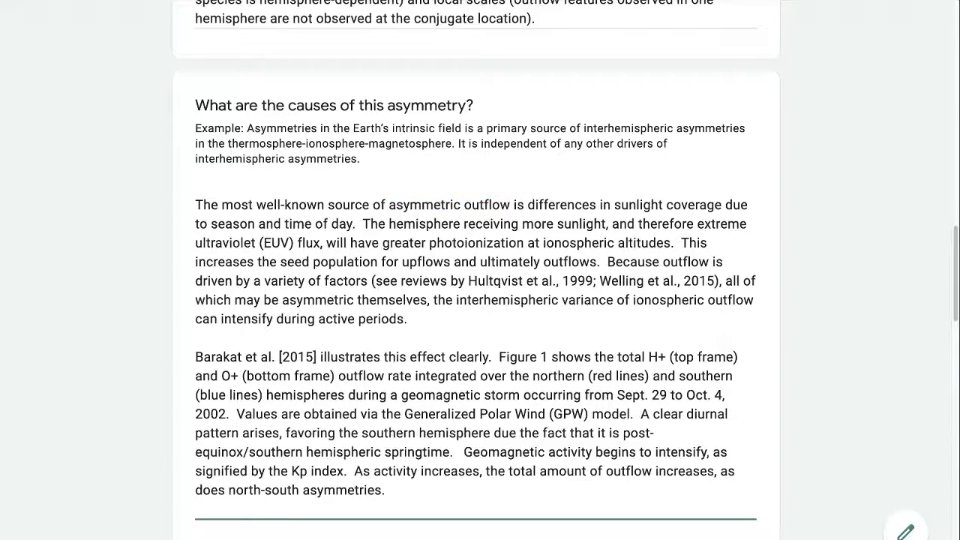
pyautogui.moveTo(611, 205); pyautogui.dragTo(721, 205)
pyautogui.click(614, 243)
pyautogui.click(412, 281)
pyautogui.moveTo(207, 281); pyautogui.dragTo(346, 281)
pyautogui.moveTo(245, 300); pyautogui.dragTo(438, 300)
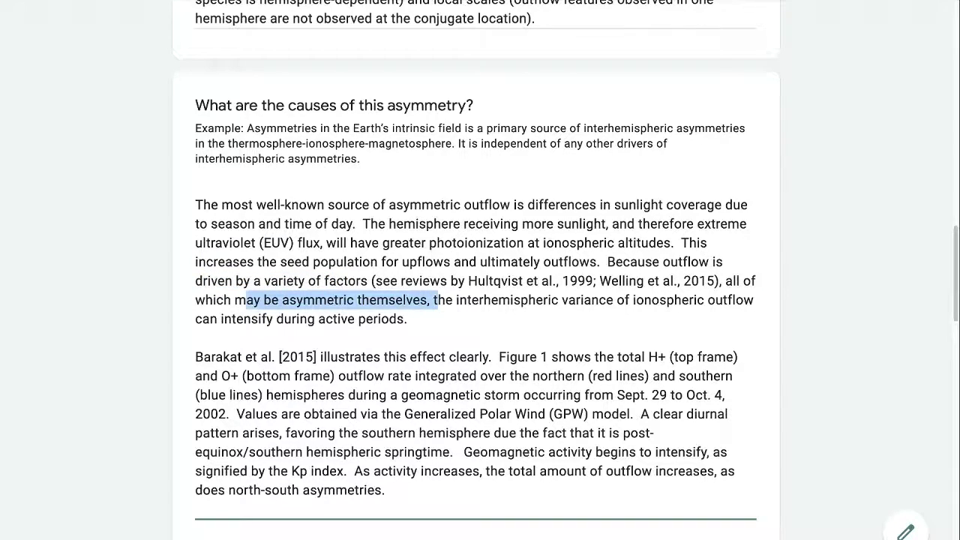
pyautogui.click(445, 300)
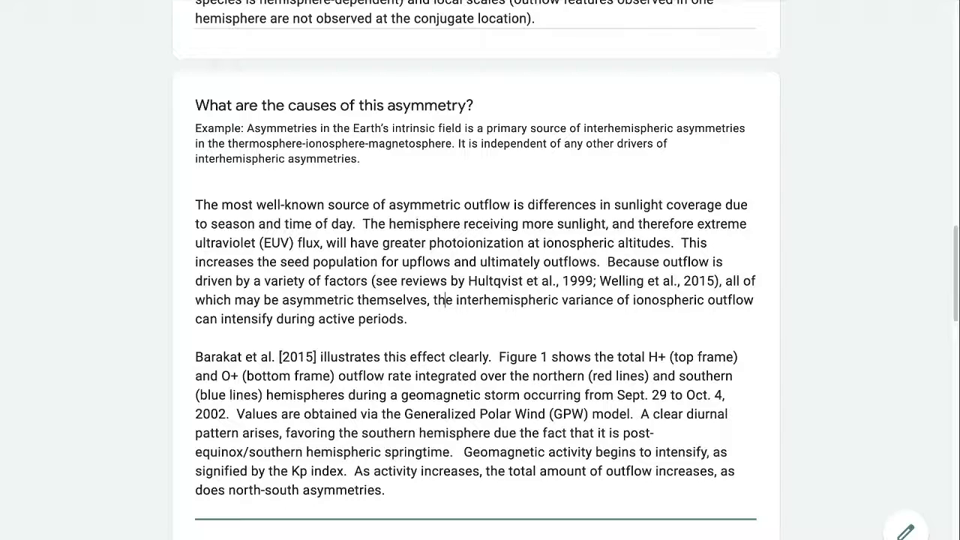
pyautogui.moveTo(374, 280); pyautogui.dragTo(678, 280)
pyautogui.scroll(-1, 480, 300)
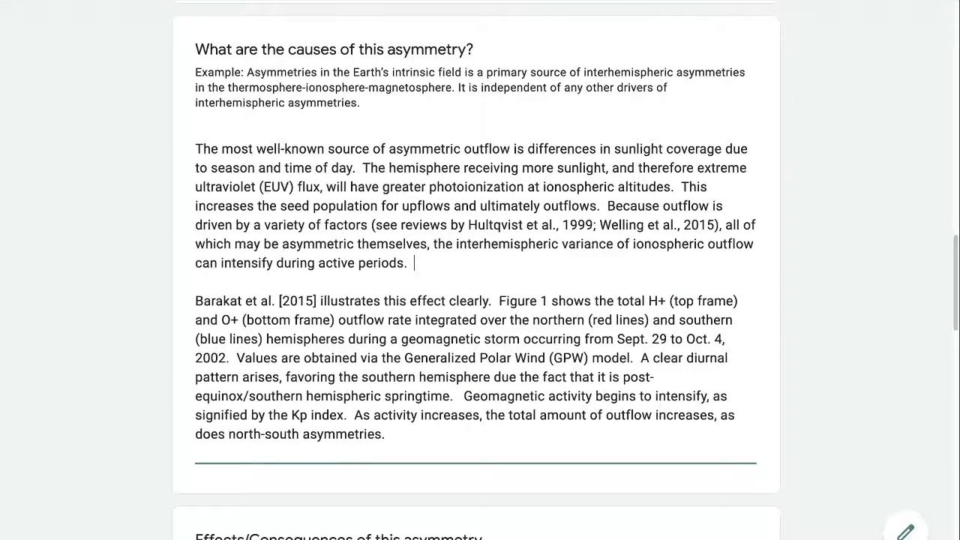
pyautogui.scroll(-2, 480, 300)
pyautogui.moveTo(203, 159); pyautogui.dragTo(385, 293)
pyautogui.click(385, 293)
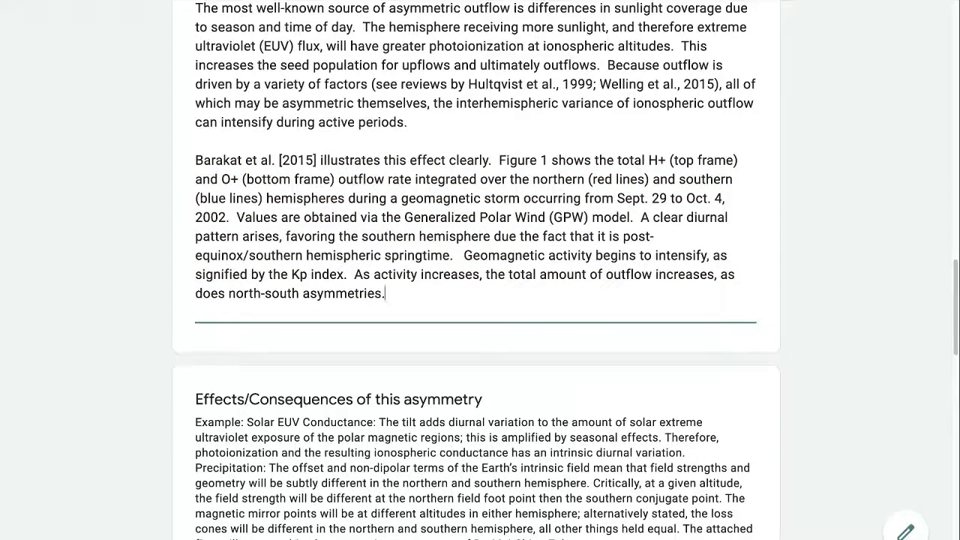
# Fill in the Effects/Consequences answer with the Word template's two paragraphs on magnetospheric plasma supply and CUSIA simulations of magnetotail tilt.
pyautogui.scroll(-4, 476, 270)
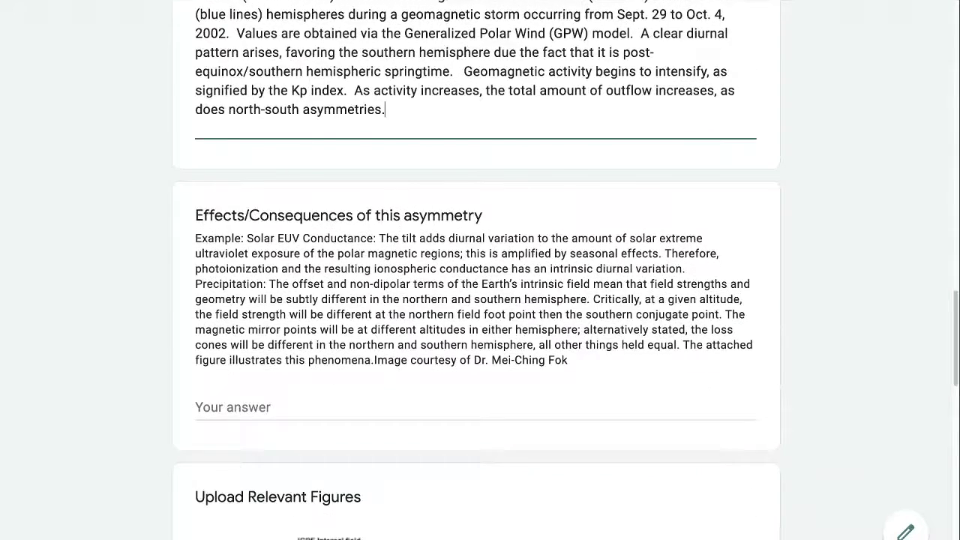
pyautogui.click(476, 247)
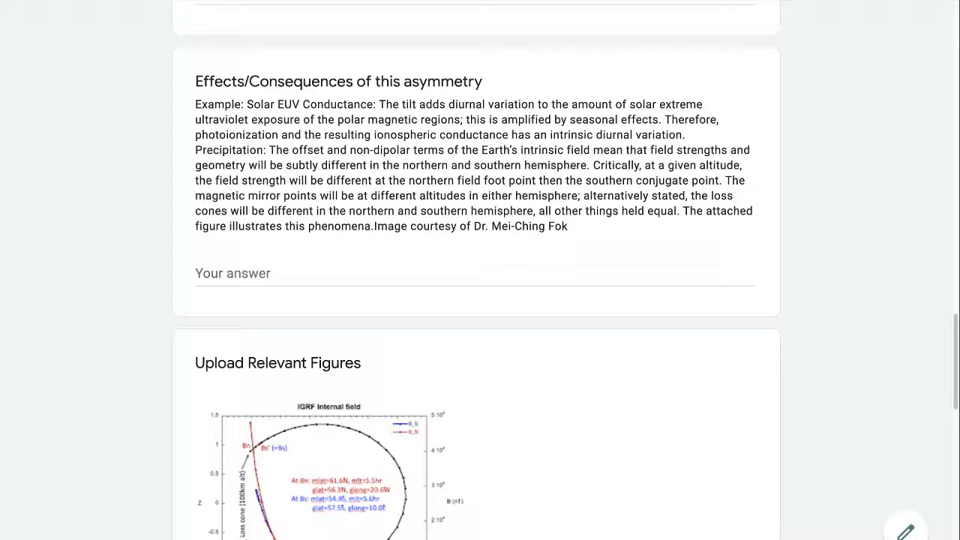
pyautogui.click(251, 273)
pyautogui.write('The effects of asymmetric ionospheric outflow are not well understood.  There are implications for the ionospheric supply of magnetospheric plasma, which feeds the plasma sheet and ring current.  If and how an imbalance of outflow between the northern and southern hemisphere changes this supply is yet to be explored.  Computer simulations performed by CUSIA have found that asymmetric outflow can change the tilt of the magnetotail beyond what is expected due to dipole tilt. Simulations that include this effect have better agreement with in-situ observations.  Changing the magnetic field geometry of the magnetosphere will have trickle-down effects on ring current dynamics, precipitation, and more.  However, such effects are largely unexplored.')
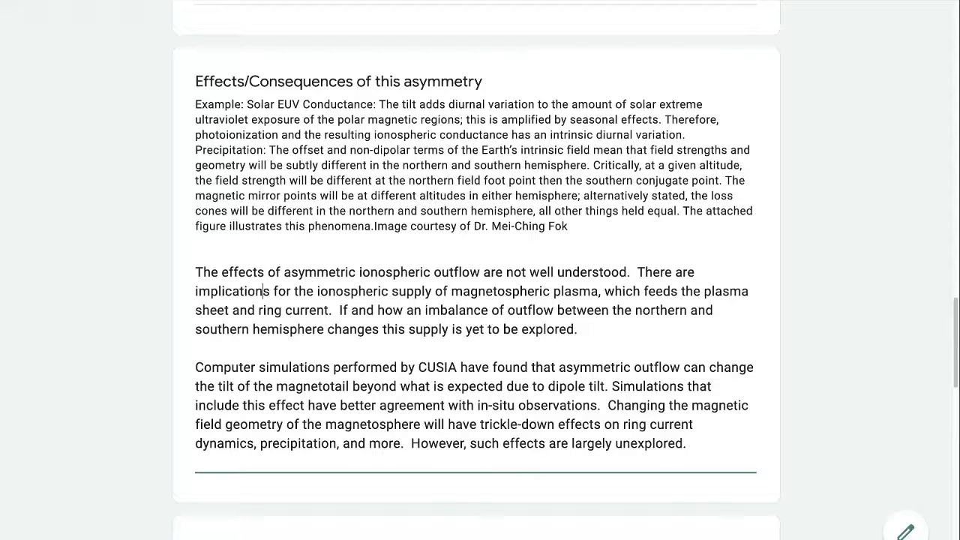
# Read through the effects answer, covering the unexplored plasma supply imbalance and the CUSIA simulation paragraph.
pyautogui.moveTo(637, 272); pyautogui.dragTo(435, 291)
pyautogui.click(442, 329)
pyautogui.moveTo(415, 330); pyautogui.dragTo(567, 330)
pyautogui.click(568, 330)
pyautogui.scroll(-1, 567, 330)
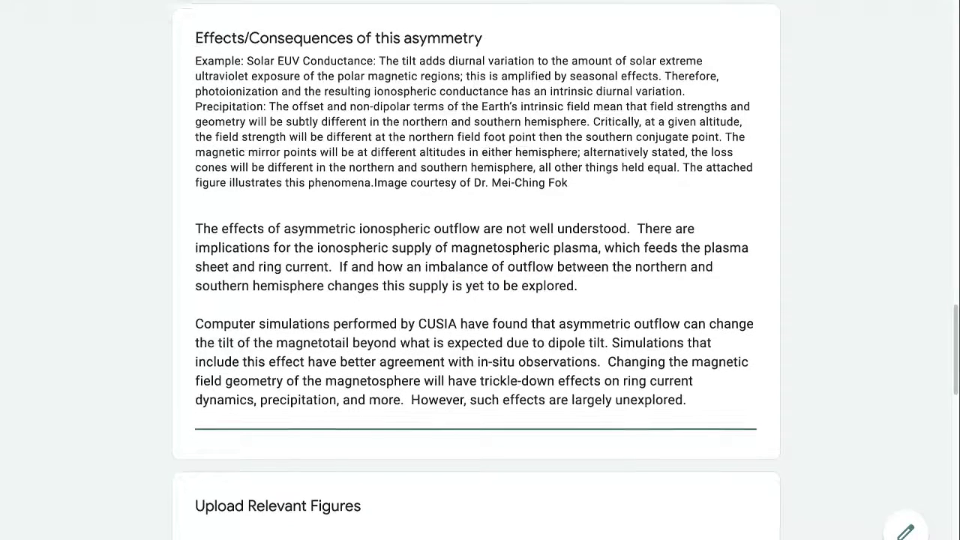
pyautogui.scroll(-1, 568, 286)
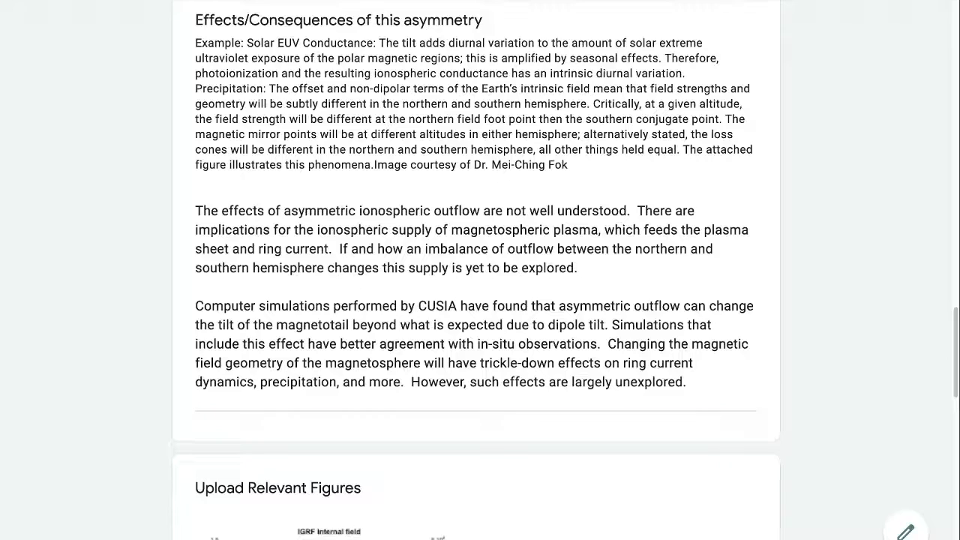
pyautogui.moveTo(683, 382); pyautogui.dragTo(196, 306)
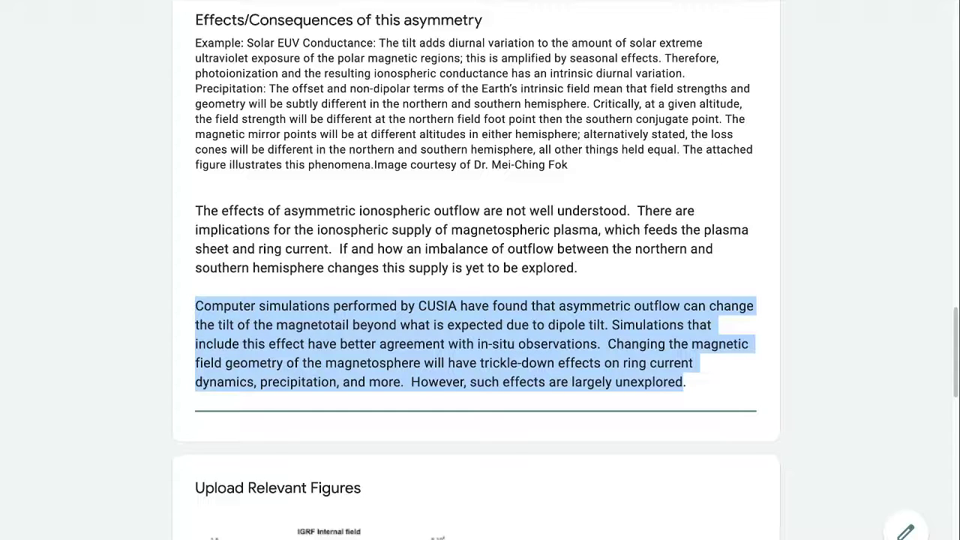
pyautogui.click(417, 363)
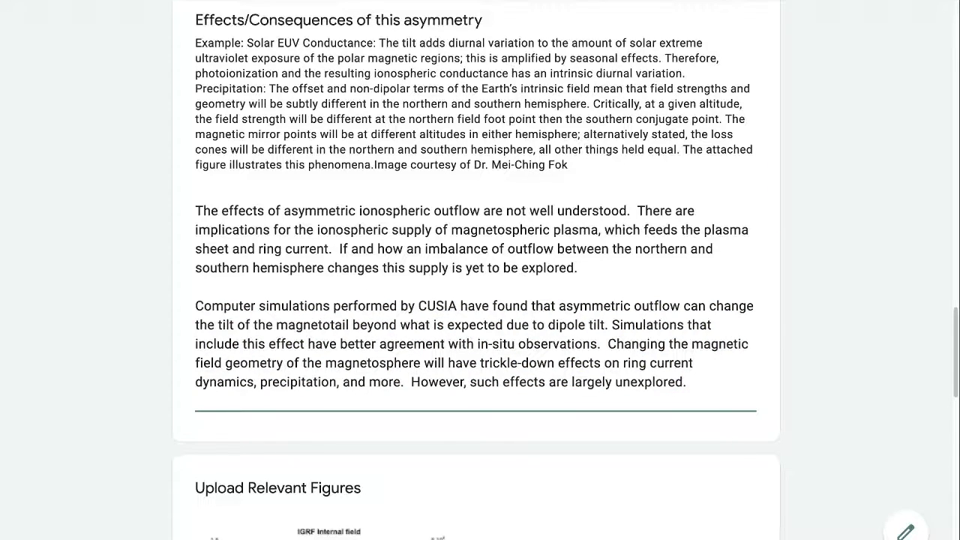
# Upload Picture1.png from the device as the relevant figure.
pyautogui.scroll(-5, 476, 269)
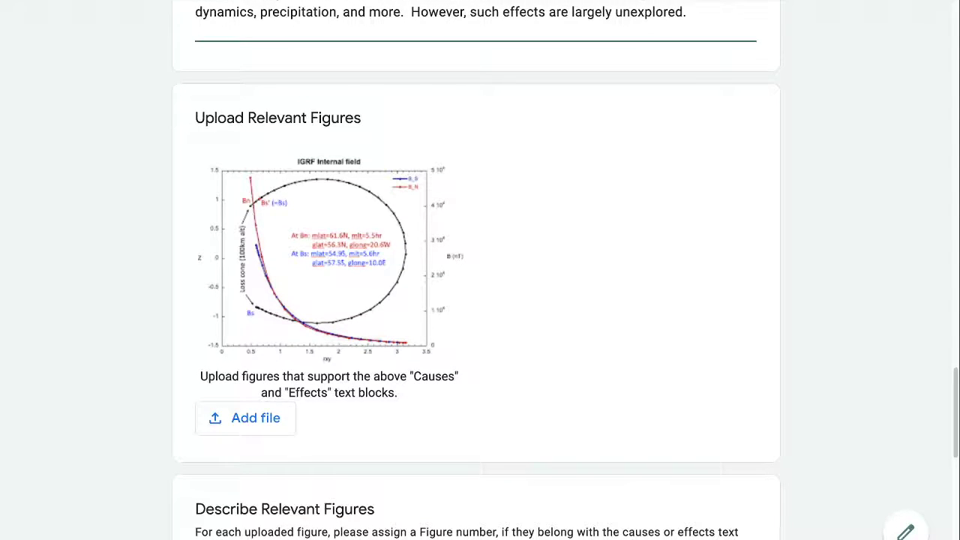
pyautogui.click(246, 418)
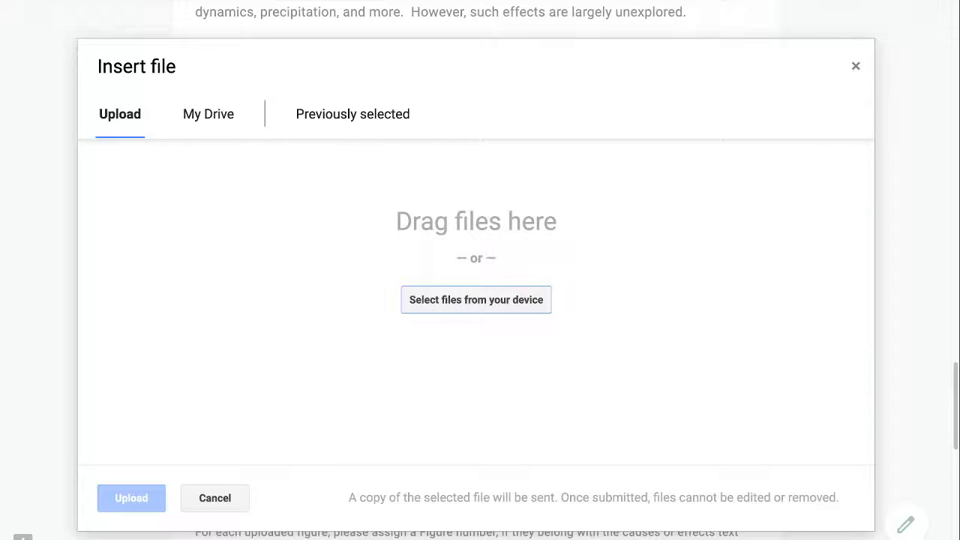
pyautogui.moveTo(952, 300); pyautogui.dragTo(479, 297)
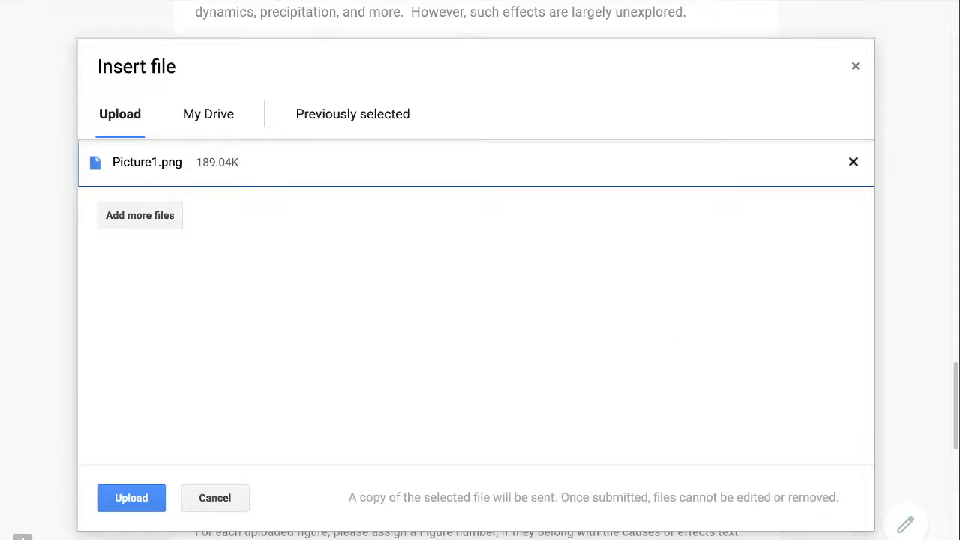
pyautogui.click(132, 497)
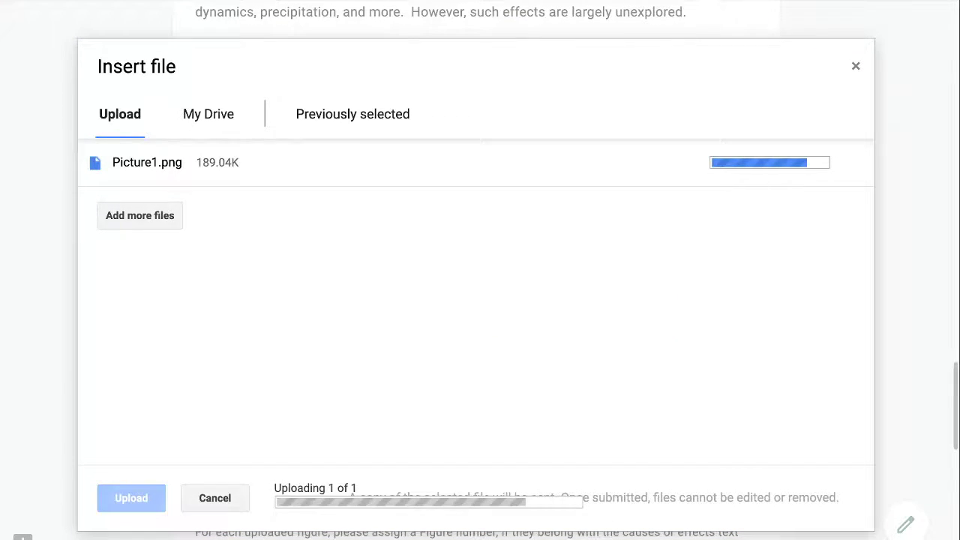
# Caption Picture1.png "Figure 1 (Causes): Total fluence of H+ (top frame) and O+ (bottom frame) for both hemispheres as simulated by the GPW during the Oct. 2002 storm".
pyautogui.scroll(-2, 480, 270)
pyautogui.scroll(-4, 480, 270)
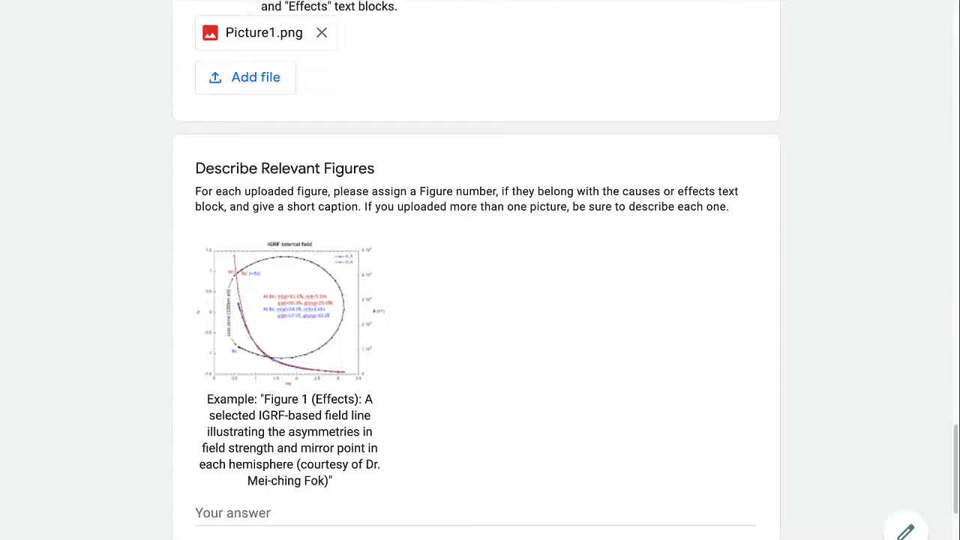
pyautogui.click(251, 513)
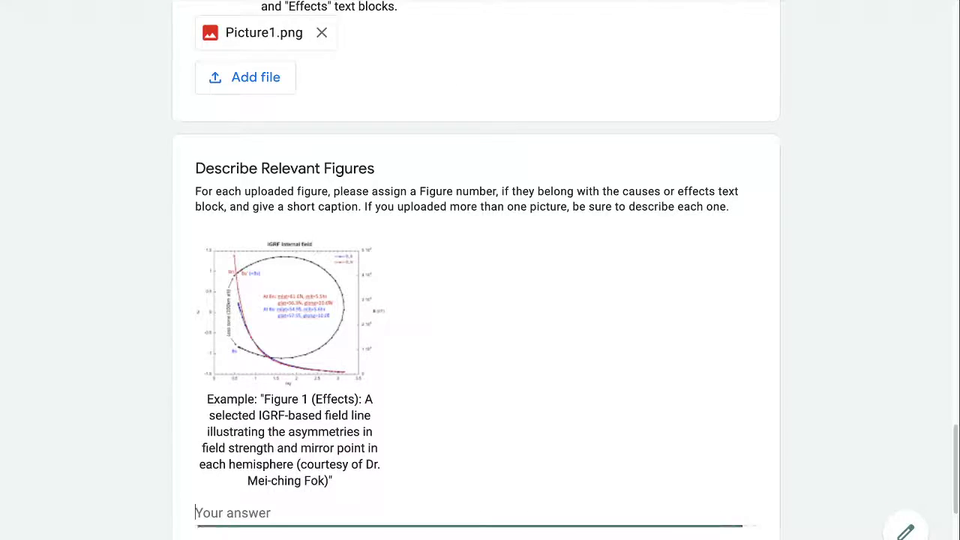
pyautogui.write('Figure 1 (')
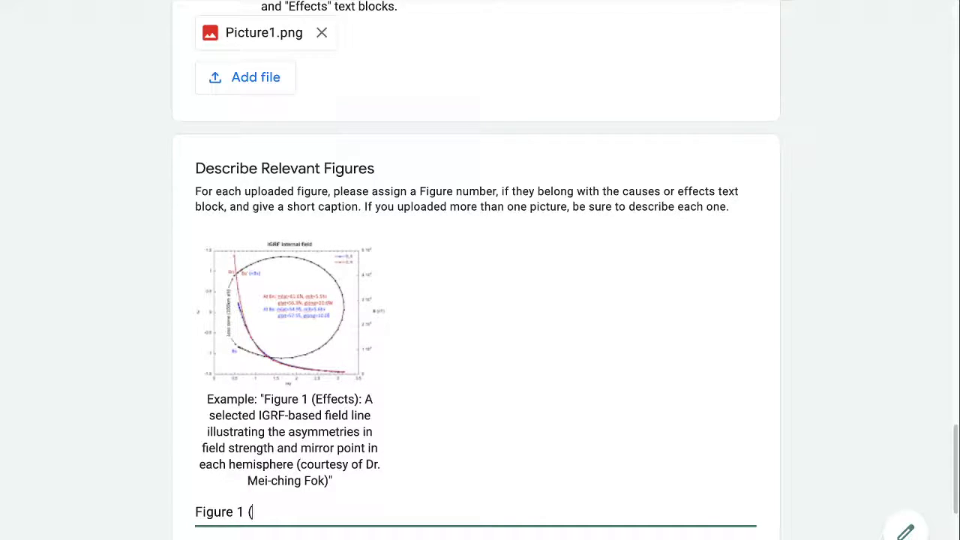
pyautogui.write('Causes):')
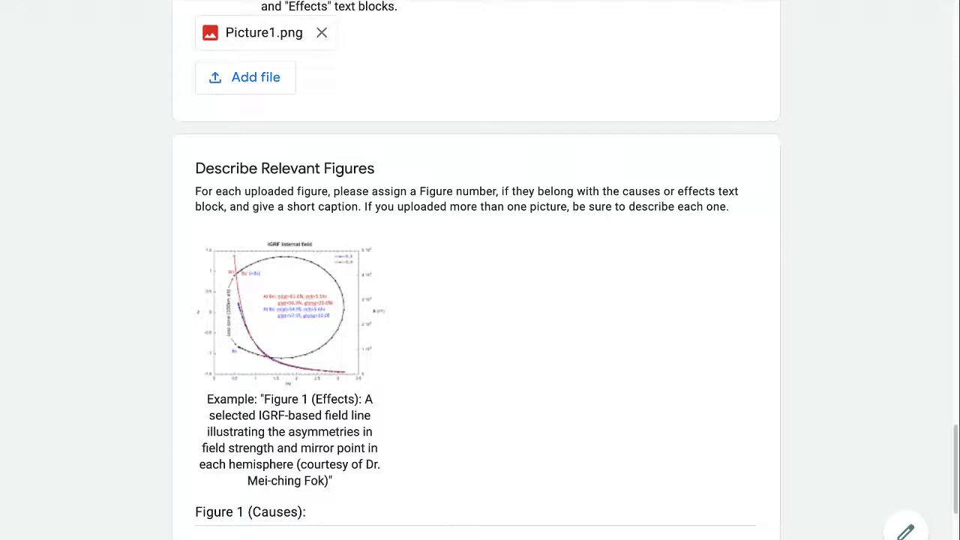
pyautogui.click(310, 512)
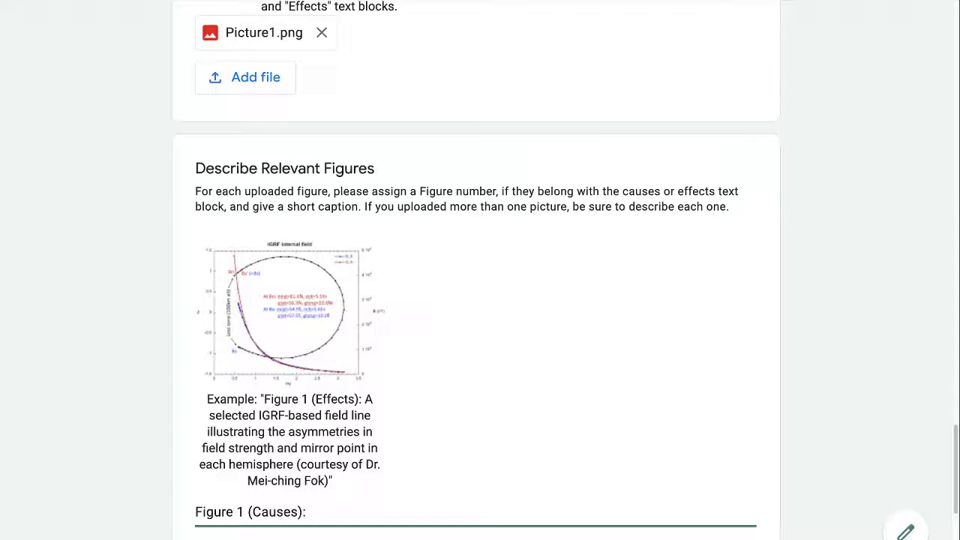
pyautogui.write('Total fluence of H+ (top frame) and O+ (bottom frame) for both hemispheres as simulated by the GPW during the Oct. 2002 storm')
# Copy the Word document's passage on how MHD and physics-based outflow models capture these effects into the Modeling Capability answer.
pyautogui.scroll(-5, 480, 300)
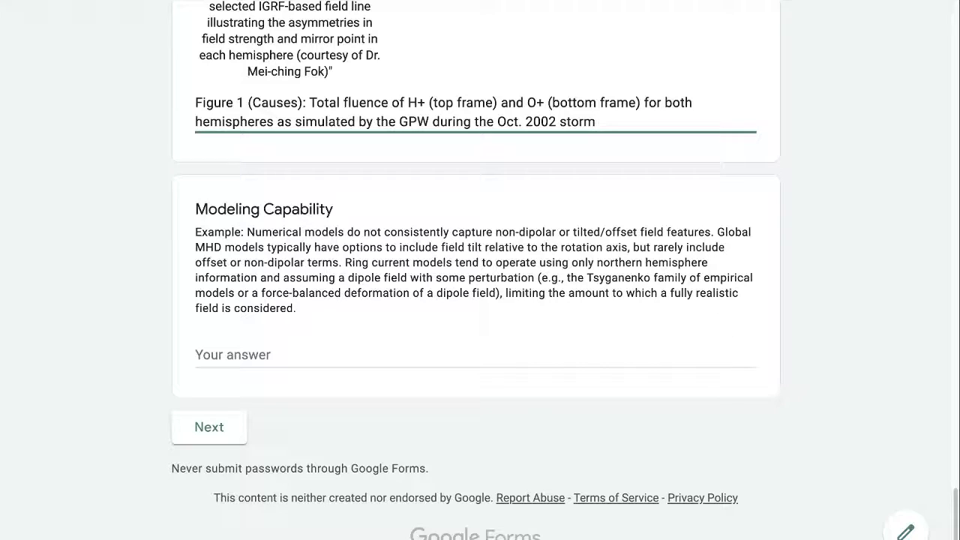
pyautogui.click(230, 355)
pyautogui.press('super+Tab')
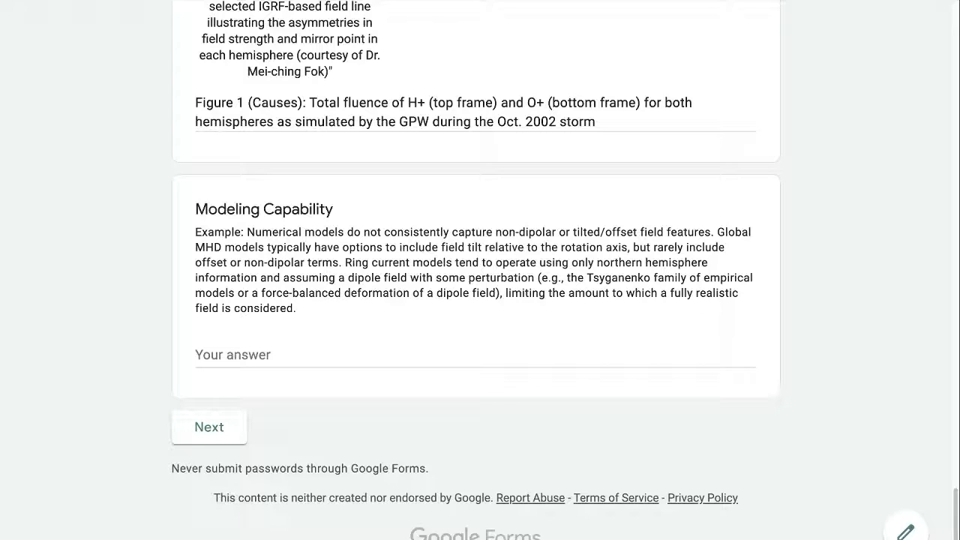
pyautogui.press('super+Tab')
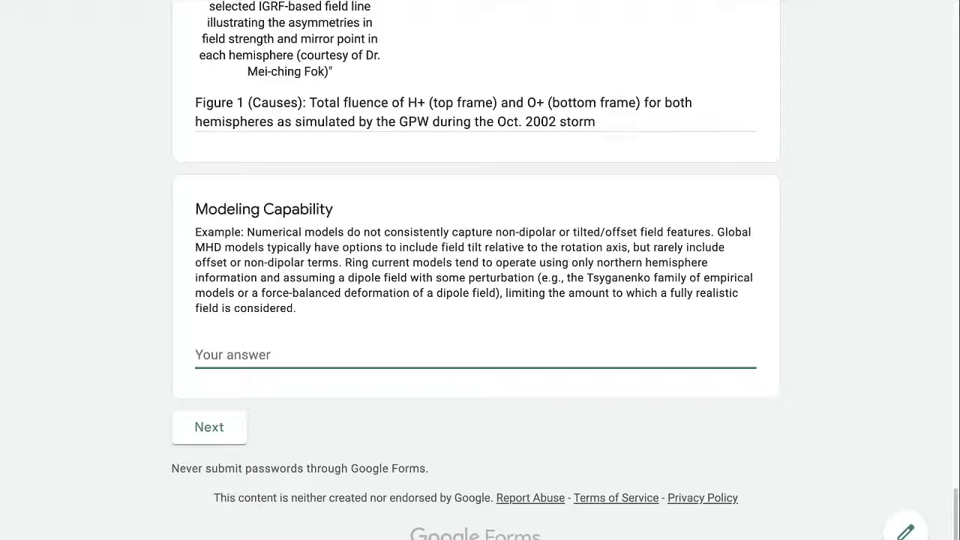
pyautogui.hotkey('ctrl', 'v')
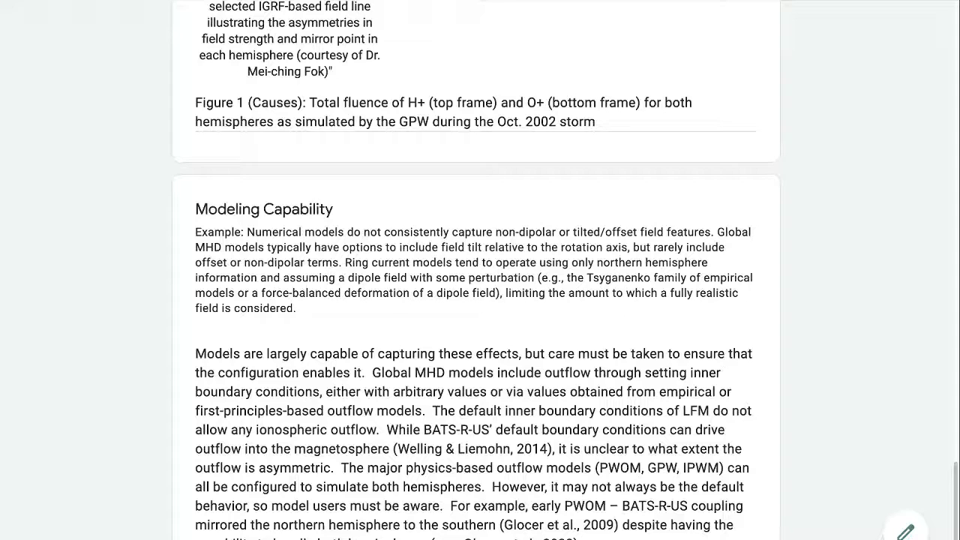
# Check the Modeling Capability answer's passages on BATS-R-US, PWOM, GPW and IPWM, and continue to the form's next page.
pyautogui.scroll(-1, 450, 375)
pyautogui.moveTo(393, 383); pyautogui.dragTo(554, 383)
pyautogui.click(555, 384)
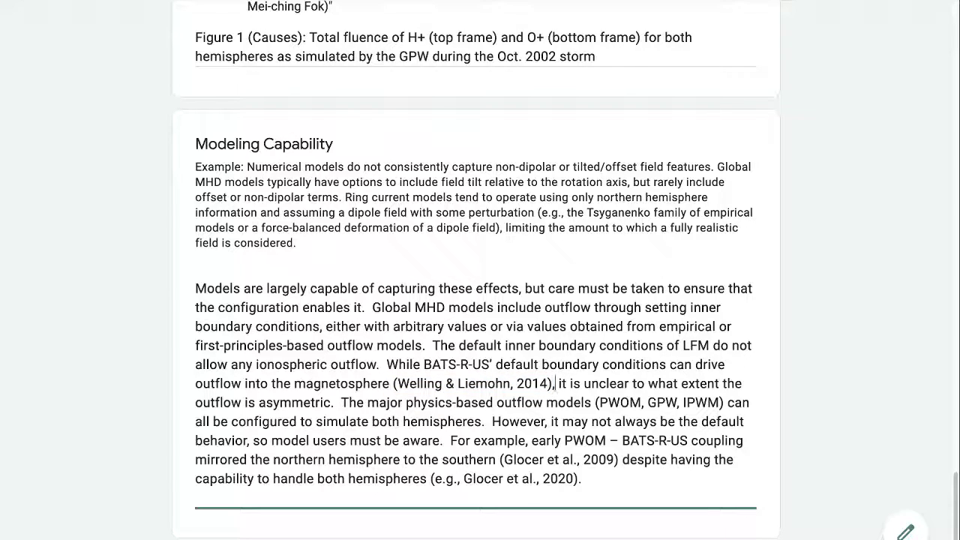
pyautogui.scroll(-1, 344, 319)
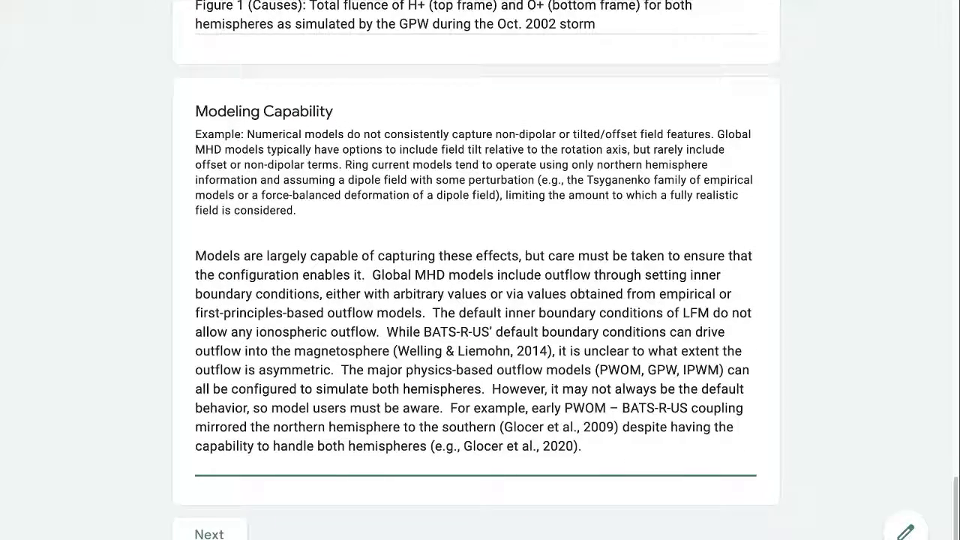
pyautogui.hotkey('shift', 'Down')
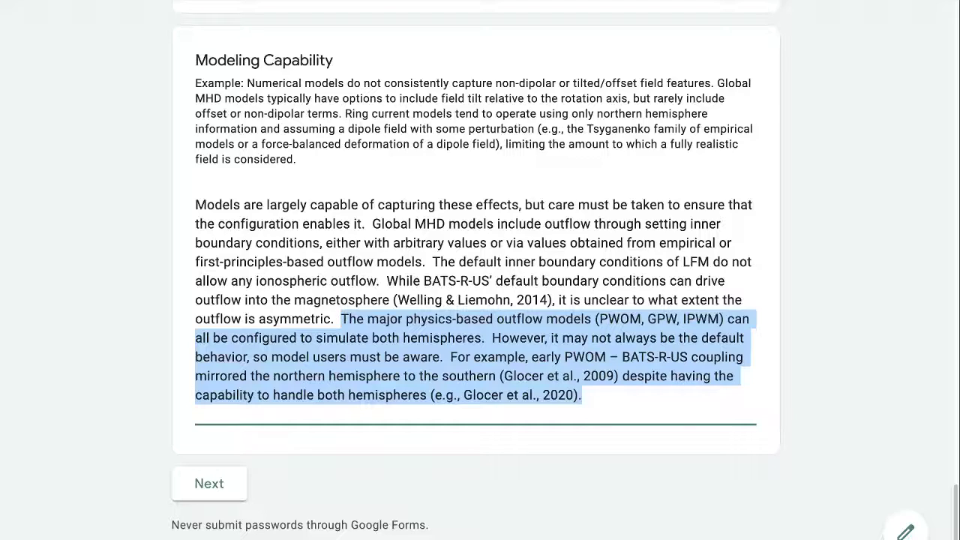
pyautogui.click(629, 320)
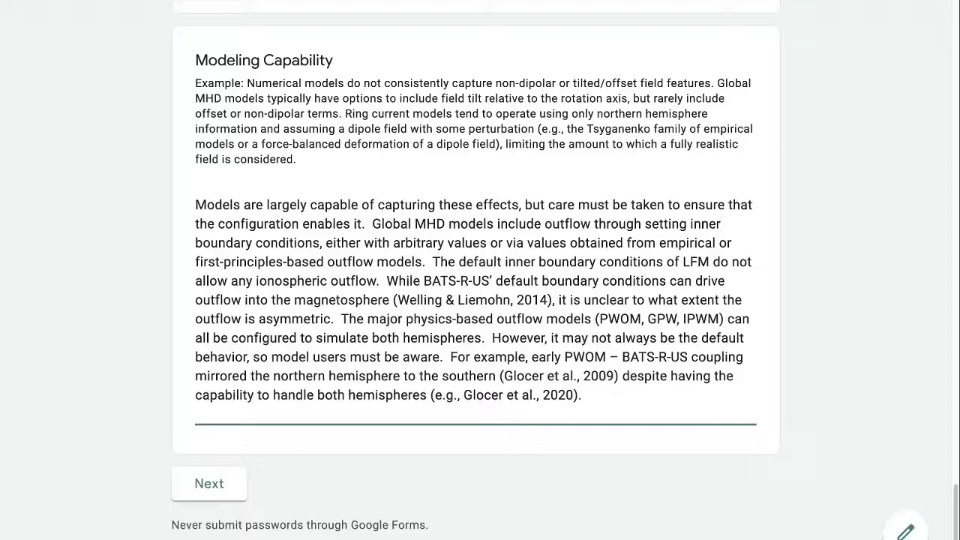
pyautogui.moveTo(648, 320); pyautogui.dragTo(709, 319)
pyautogui.click(682, 319)
pyautogui.click(720, 338)
pyautogui.click(209, 484)
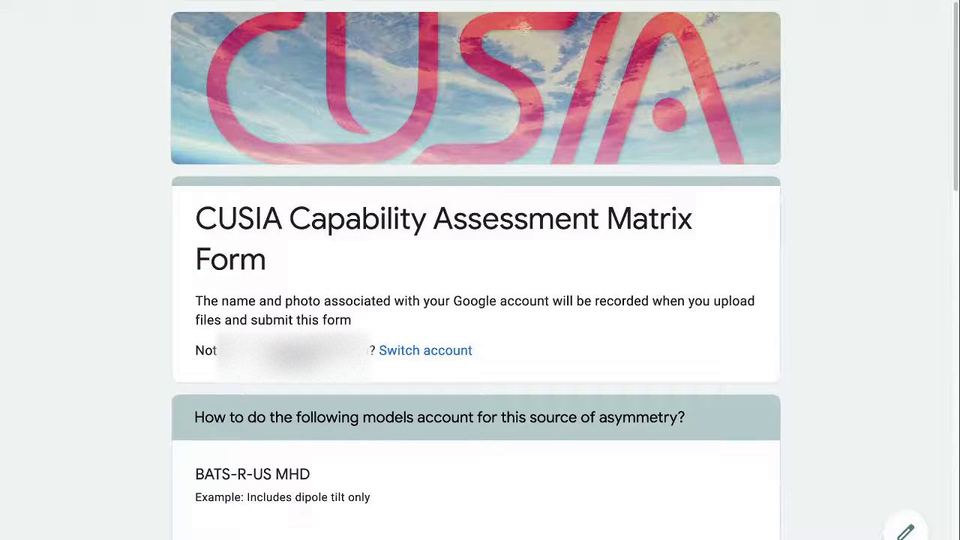
# Look over the questions on how BATS-R-US MHD, LFM MHD, OpenGGCM, GUMICS and other models account for the asymmetry.
pyautogui.scroll(-5, 476, 270)
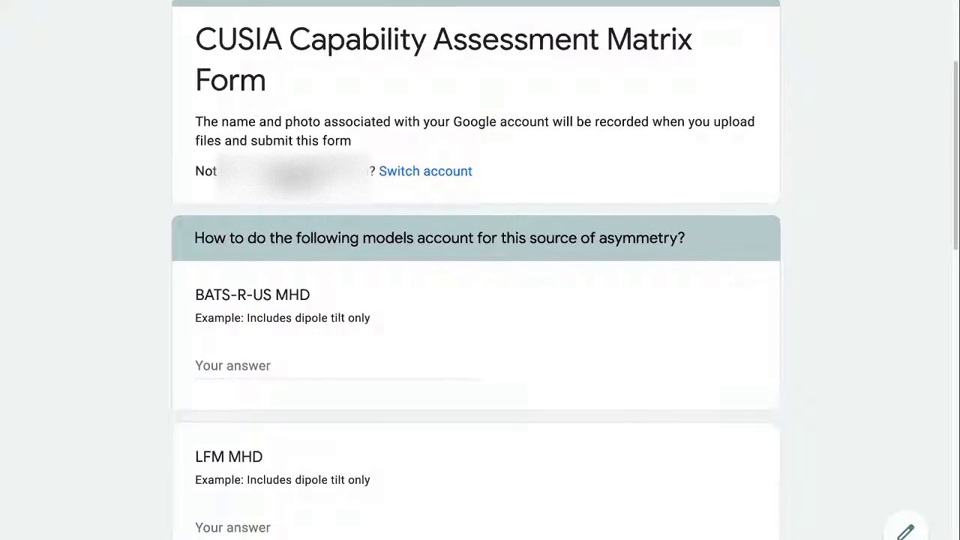
pyautogui.scroll(-1, 476, 270)
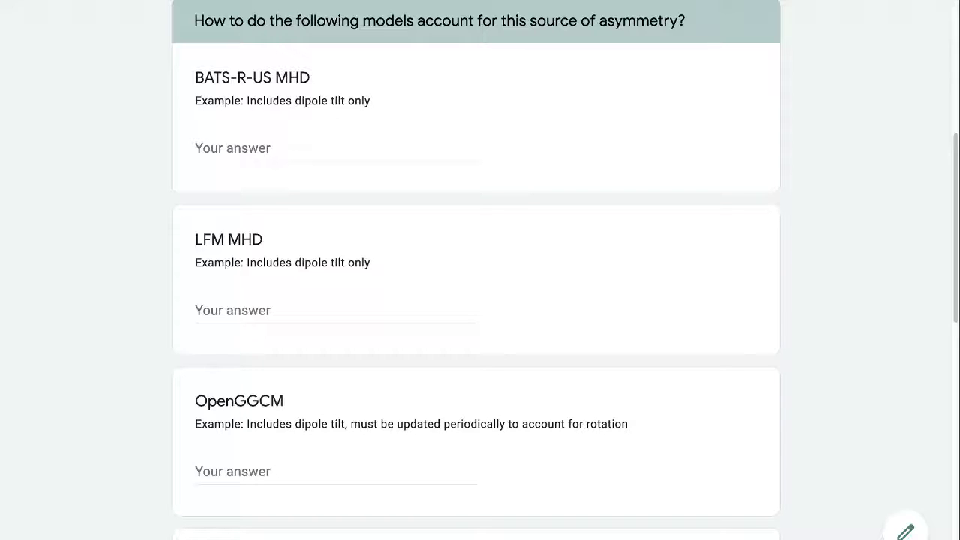
pyautogui.scroll(-1, 480, 270)
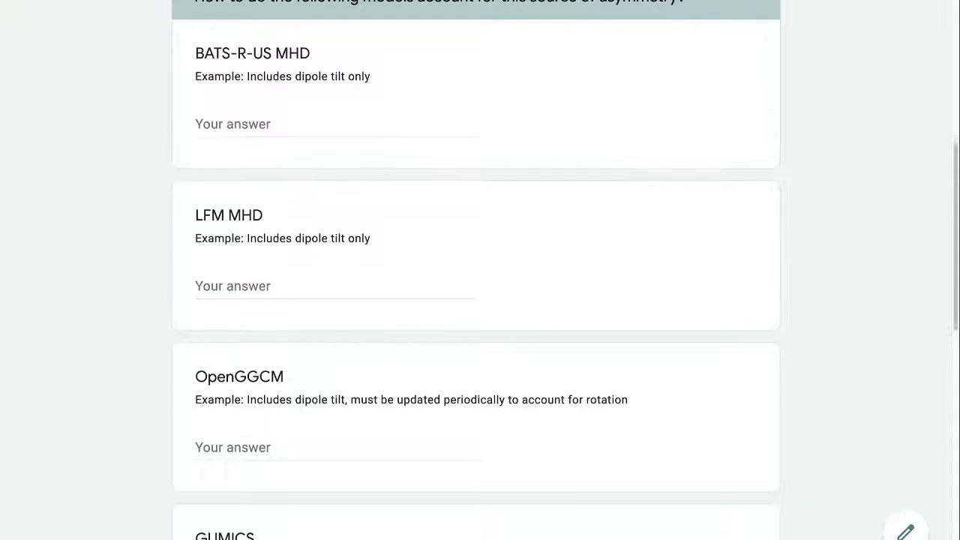
pyautogui.scroll(-2, 479, 270)
pyautogui.scroll(-5, 480, 270)
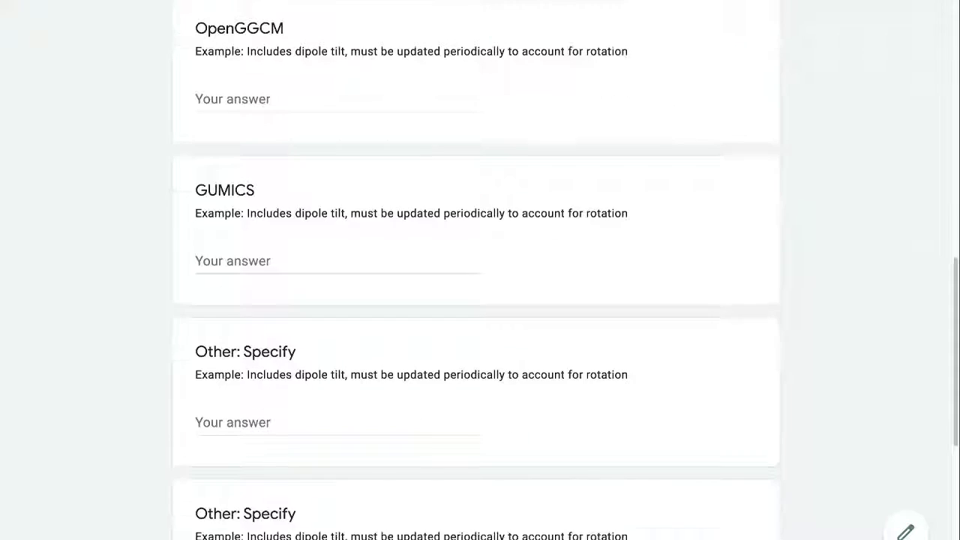
pyautogui.scroll(-1, 479, 270)
pyautogui.scroll(8, 479, 270)
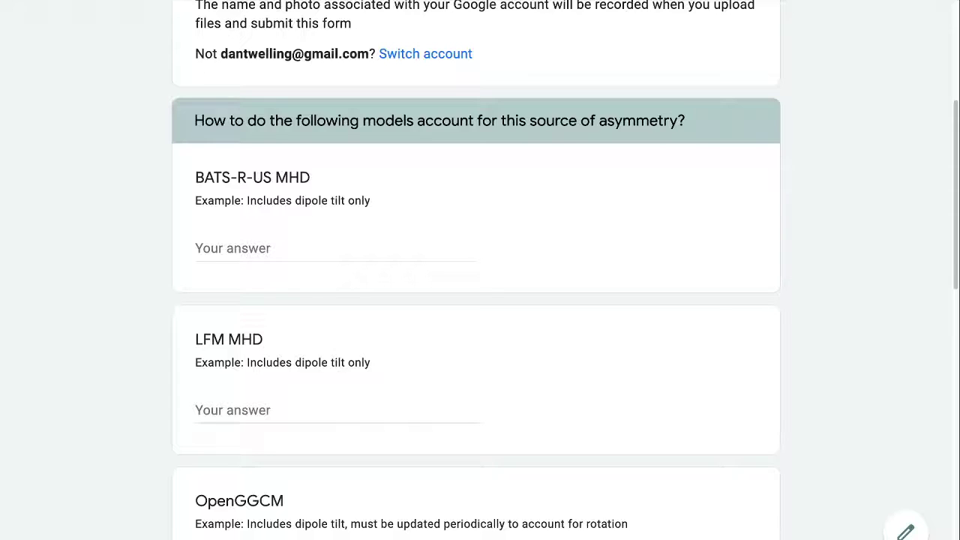
# Answer both BATS-R-US MHD and LFM MHD with "Yes, via coupling to other models or explicit inner boundary conditions".
pyautogui.click(248, 248)
pyautogui.write('Yes, via coupling to other models or explicit inner boundary conditions')
pyautogui.click(231, 410)
pyautogui.write('Yes, via coupling to other models or explicit inner boundary conditions')
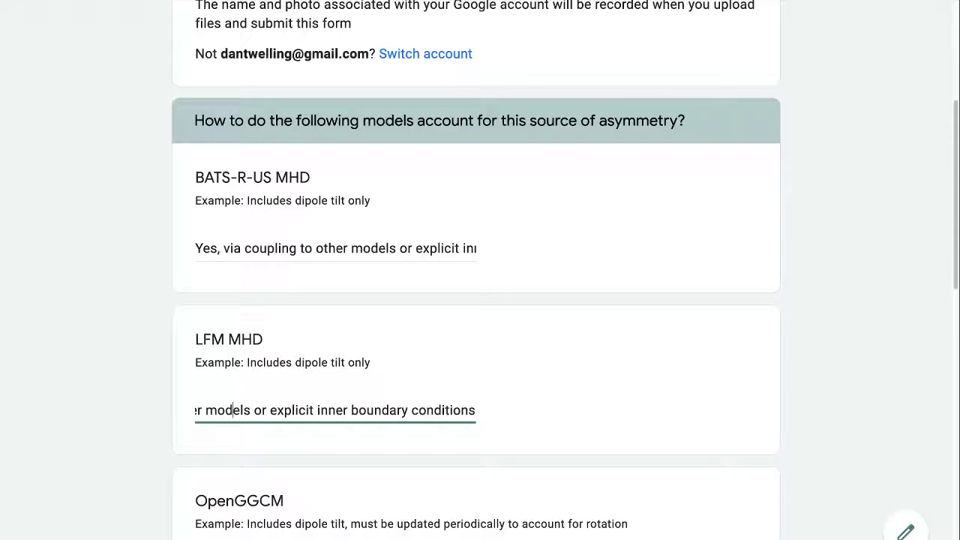
# Read through the full LFM MHD answer, from its beginning to its end.
pyautogui.click(226, 410)
pyautogui.press('Left')
pyautogui.press('Left')
pyautogui.press('Left')
pyautogui.press('Left')
pyautogui.press('Left')
pyautogui.press('Left')
pyautogui.press('Left')
pyautogui.press('Left')
pyautogui.press('Left')
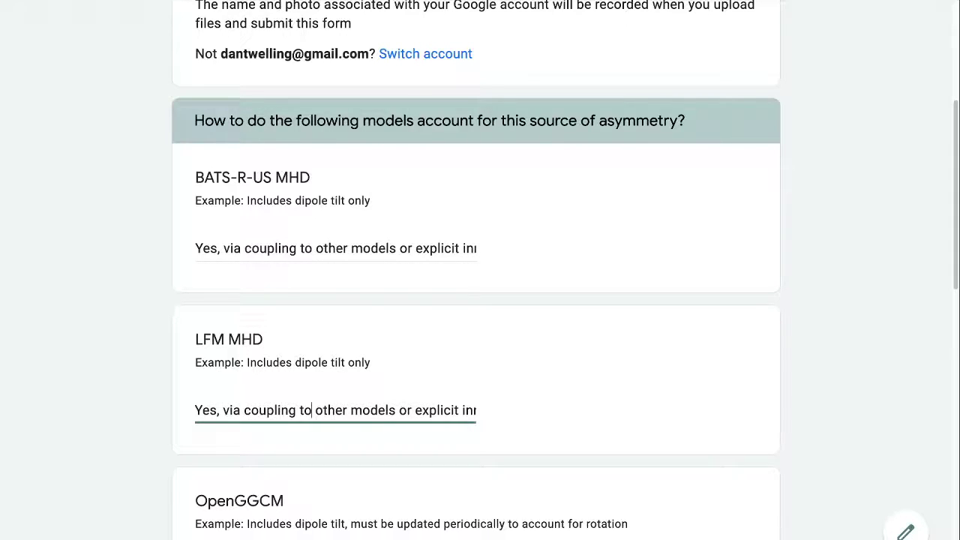
pyautogui.press('Right')
pyautogui.press('Right')
pyautogui.press('Right')
pyautogui.press('Right')
pyautogui.press('Right')
pyautogui.press('Right')
pyautogui.press('Right')
pyautogui.press('Right')
pyautogui.press('Right')
pyautogui.press('Right')
pyautogui.press('Right')
pyautogui.press('Right')
pyautogui.press('Right')
pyautogui.press('Right')
pyautogui.press('Right')
pyautogui.press('Right')
pyautogui.press('Right')
pyautogui.press('Right')
pyautogui.press('Right')
pyautogui.press('Right')
pyautogui.press('Right')
pyautogui.press('Right')
pyautogui.press('Right')
pyautogui.press('Right')
pyautogui.press('Right')
pyautogui.press('Right')
pyautogui.press('Right')
pyautogui.press('Right')
pyautogui.press('Right')
pyautogui.press('Right')
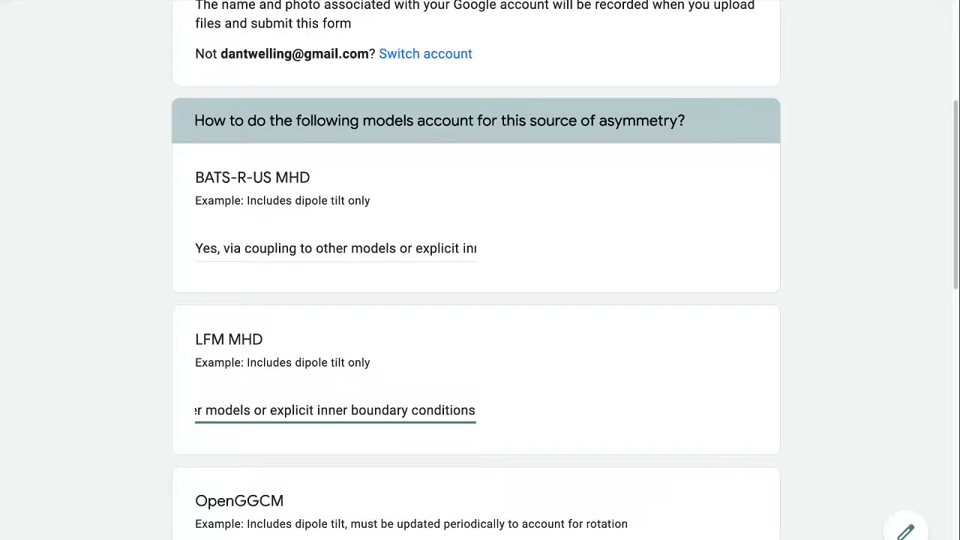
# Answer the OpenGGCM and GUMICS questions with "Unknown".
pyautogui.scroll(-4, 480, 300)
pyautogui.click(195, 266)
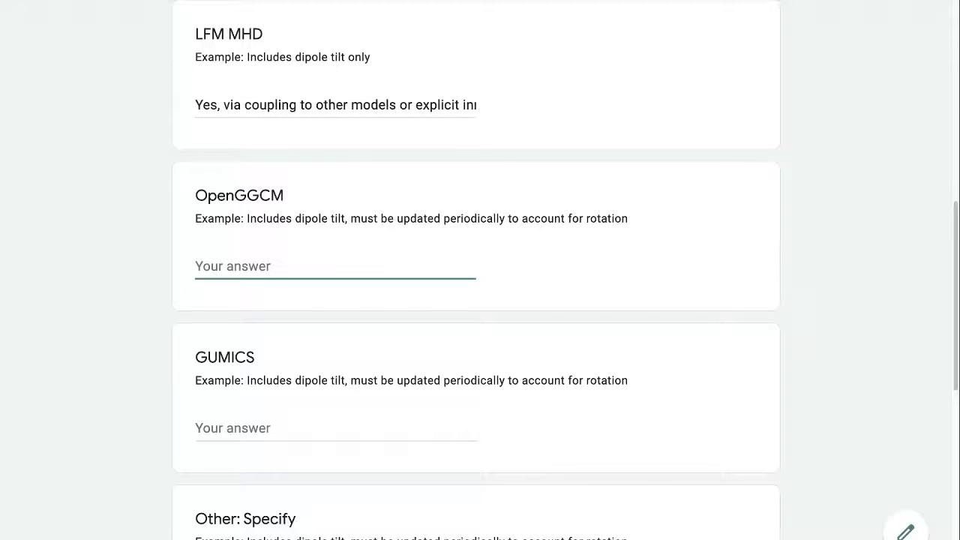
pyautogui.write('Unkow')
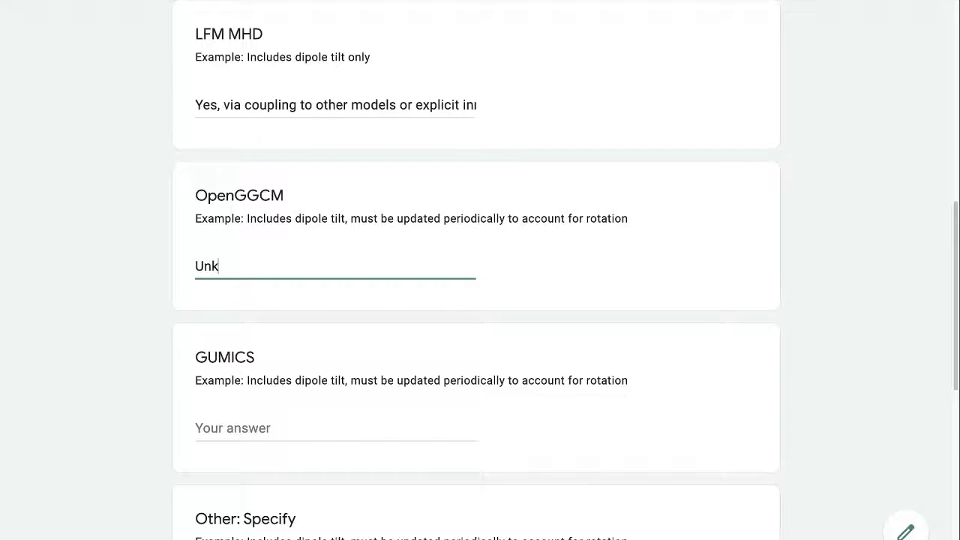
pyautogui.press('BackSpace')
pyautogui.press('BackSpace')
pyautogui.write('nown')
pyautogui.hotkey('ctrl', 'a')
pyautogui.press('super+c')
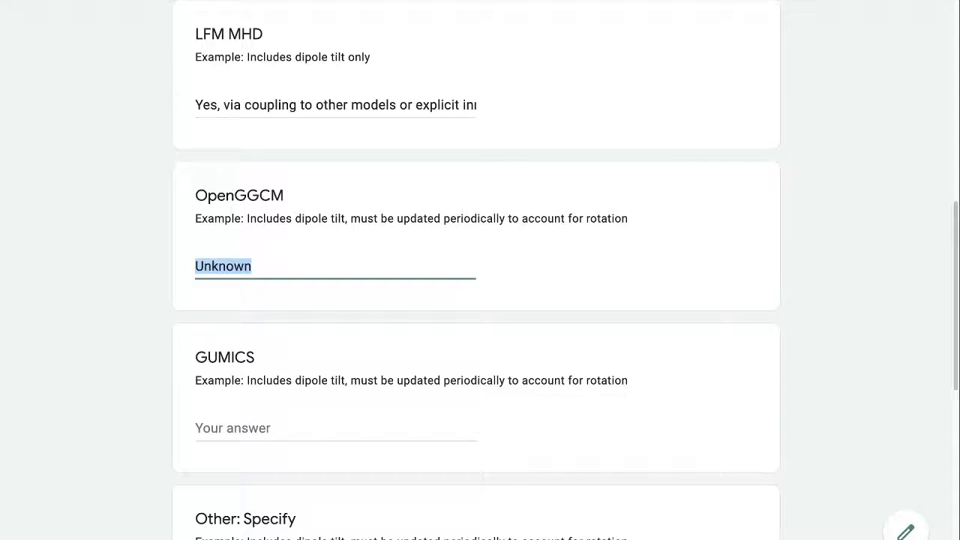
pyautogui.click(246, 429)
pyautogui.press('super+v')
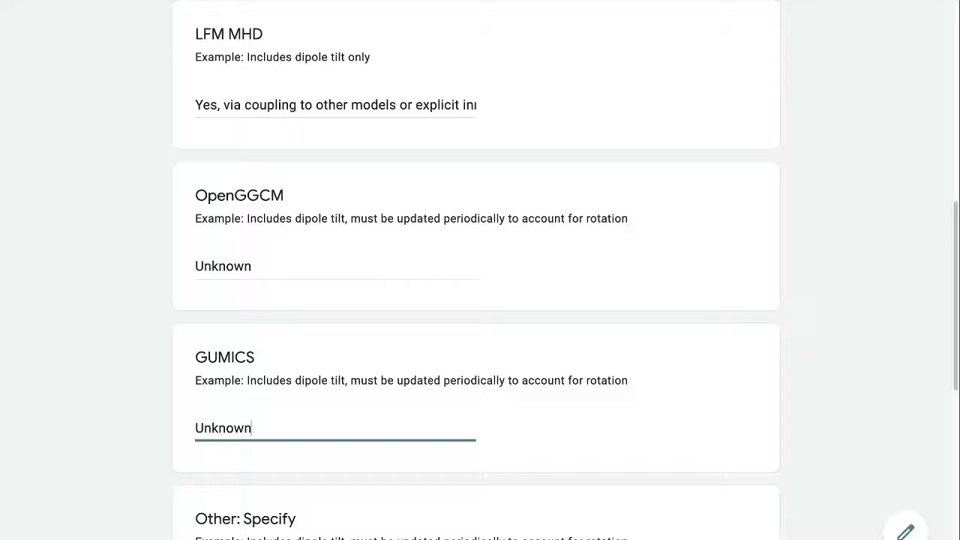
# Answer the first "Other: Specify" question with "PWOM: Both hemispheres must be turned on explicitly".
pyautogui.scroll(-1, 480, 270)
pyautogui.scroll(-4, 480, 270)
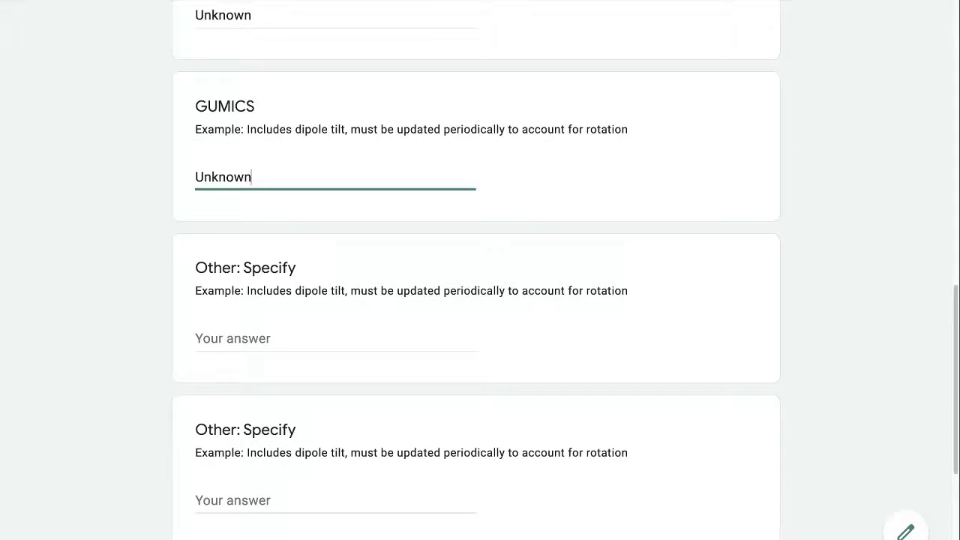
pyautogui.press('Tab')
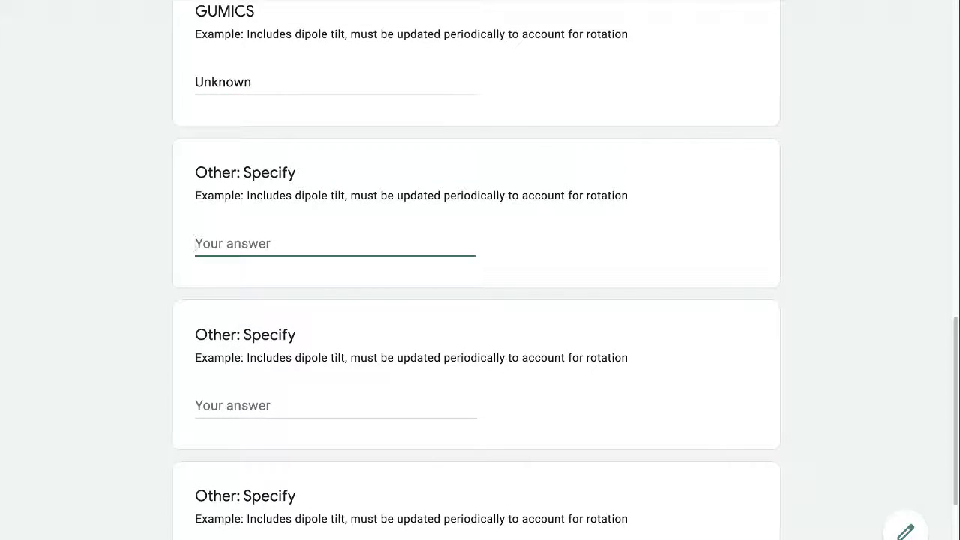
pyautogui.write('PW0M')
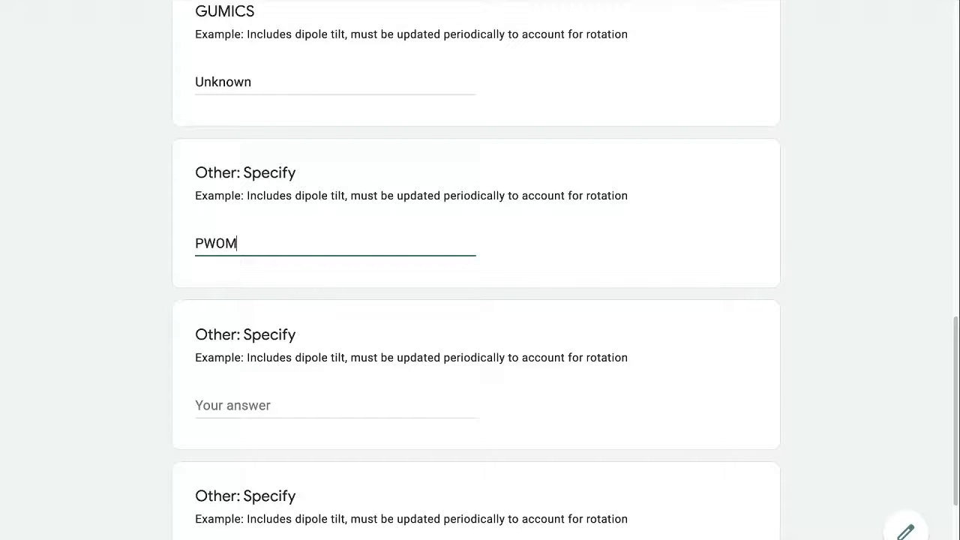
pyautogui.write(':')
pyautogui.press('super+Tab')
pyautogui.write('Both hemispheres must be turned on explicitly')
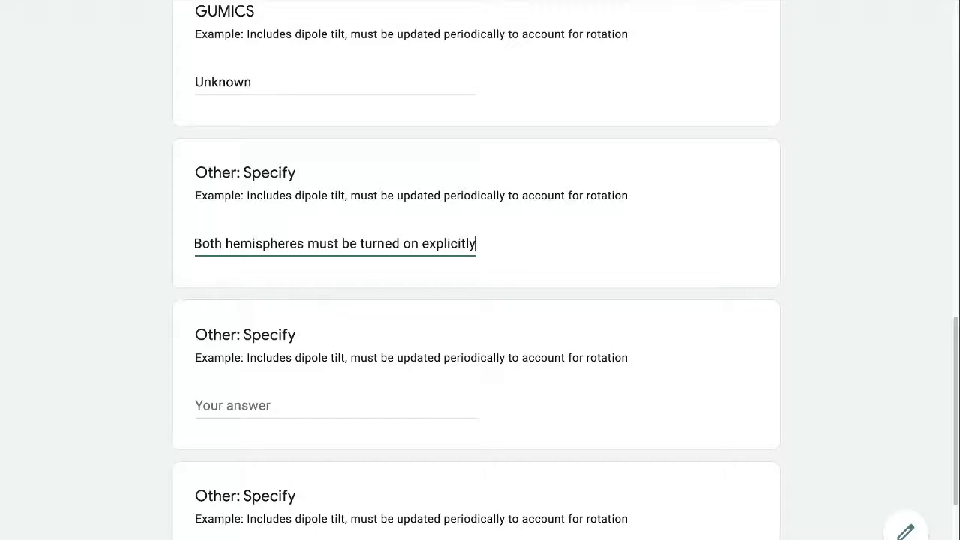
# Answer the second "Other: Specify" question with "GPW: Both hemispheres must be turned on explicitly".
pyautogui.click(232, 405)
pyautogui.write('G')
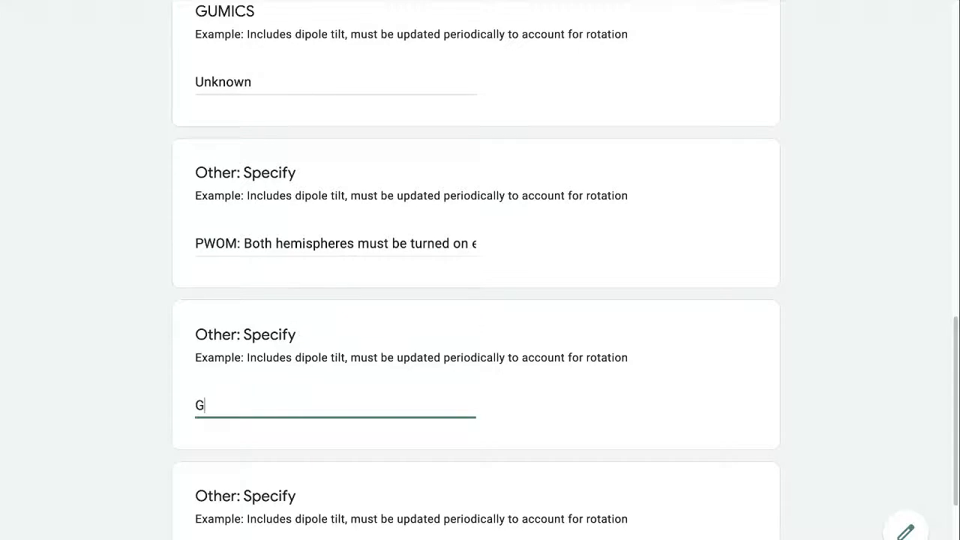
pyautogui.write('PW:')
pyautogui.write('Both hemispheres must be turned on explicitly')
# Answer the third "Other: Specify" question with "IPWM: Both hemispheres must be turned on explicitly" and continue to the References & Keywords page.
pyautogui.scroll(-2, 231, 405)
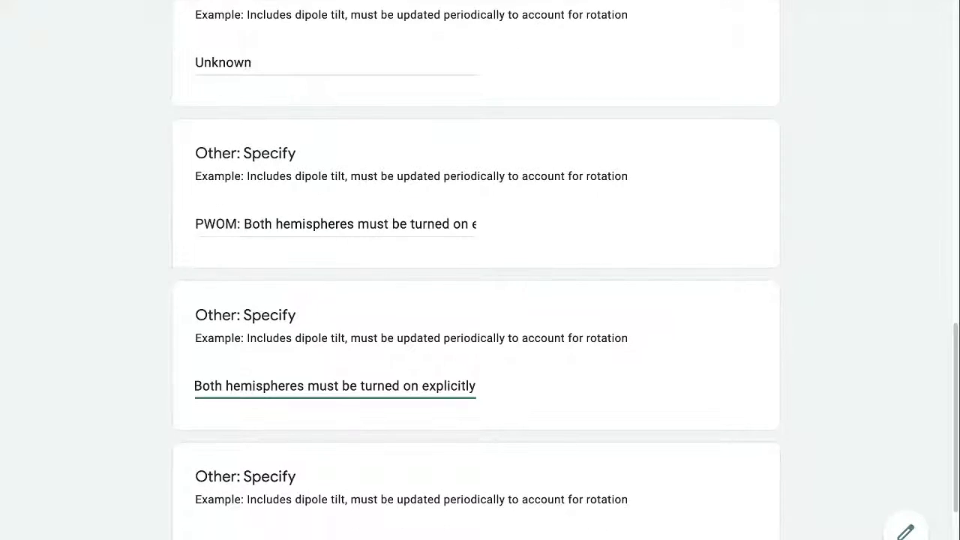
pyautogui.press('Tab')
pyautogui.write('IPWM:')
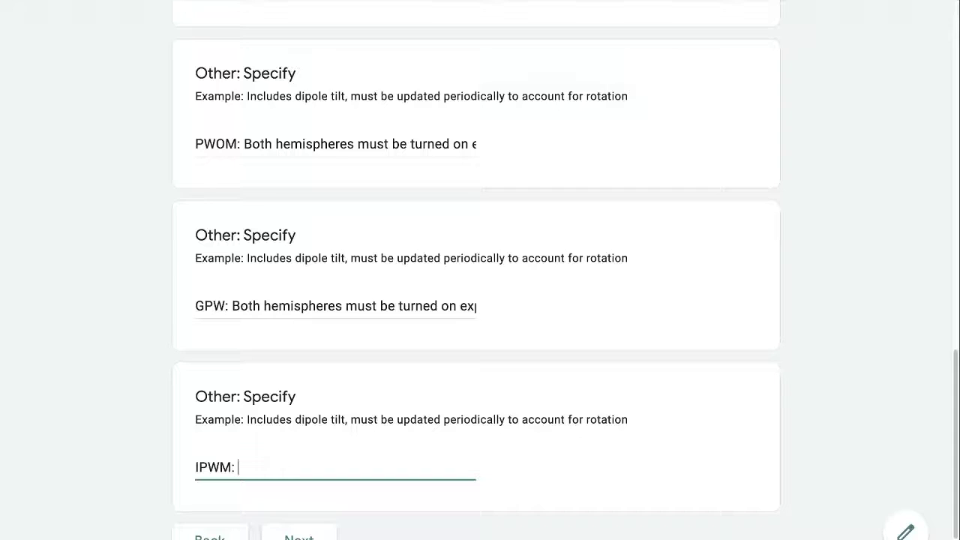
pyautogui.write('Both hemispheres must be turned on explicitly')
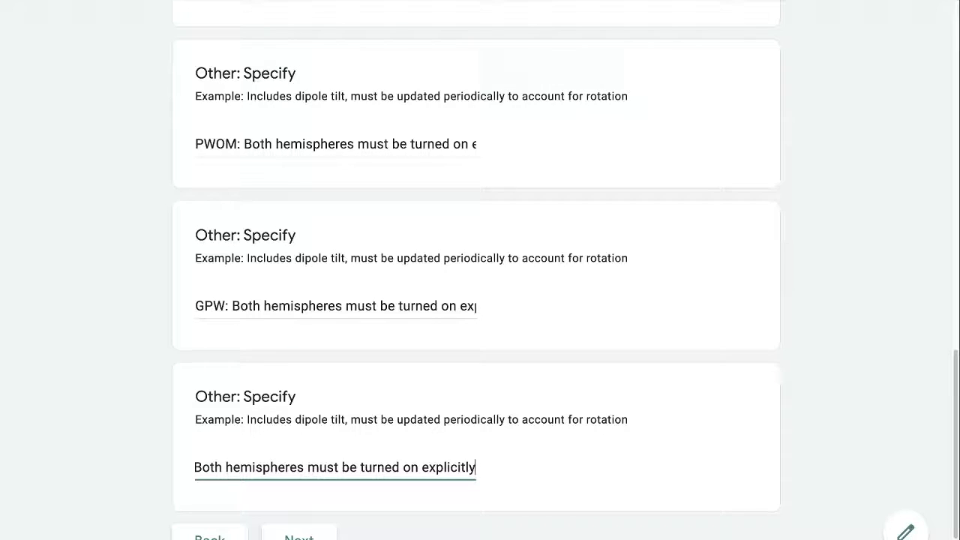
pyautogui.scroll(-1, 480, 270)
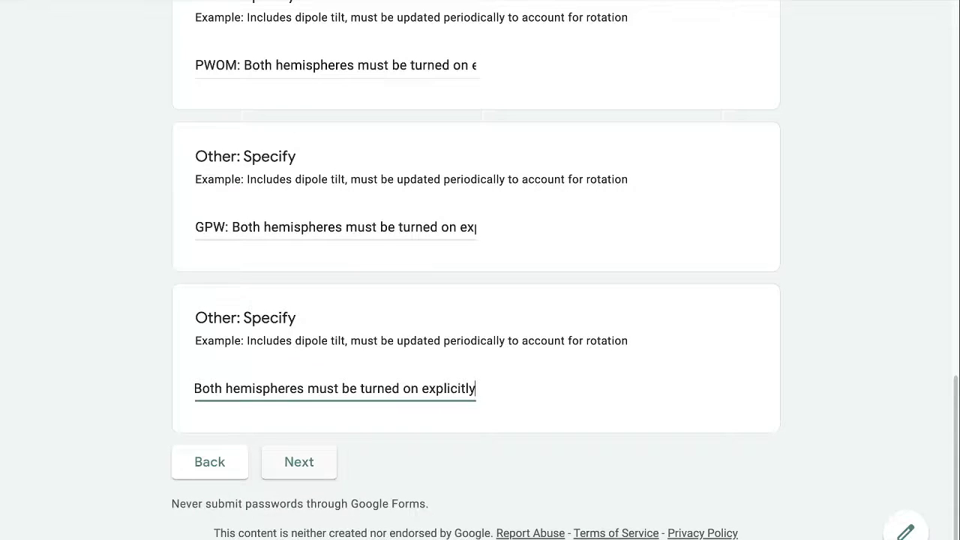
pyautogui.click(299, 462)
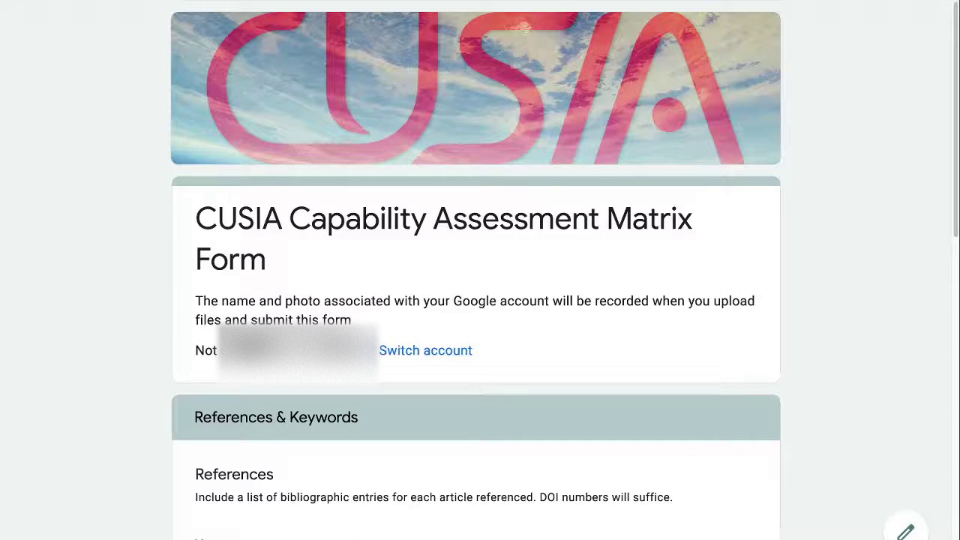
# Paste the list of six bibliographic entries with their DOI numbers into the References answer.
pyautogui.scroll(-2, 480, 270)
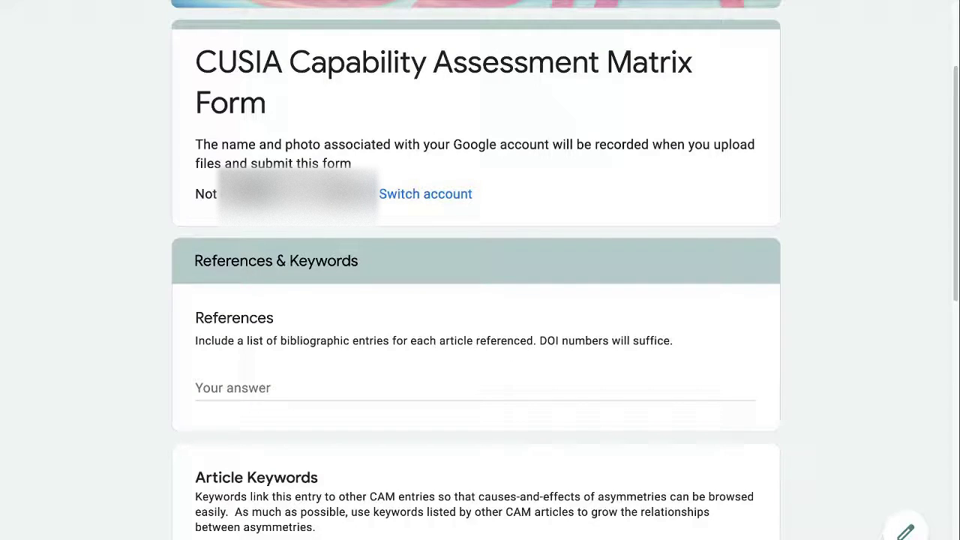
pyautogui.click(196, 388)
pyautogui.press('super+v')
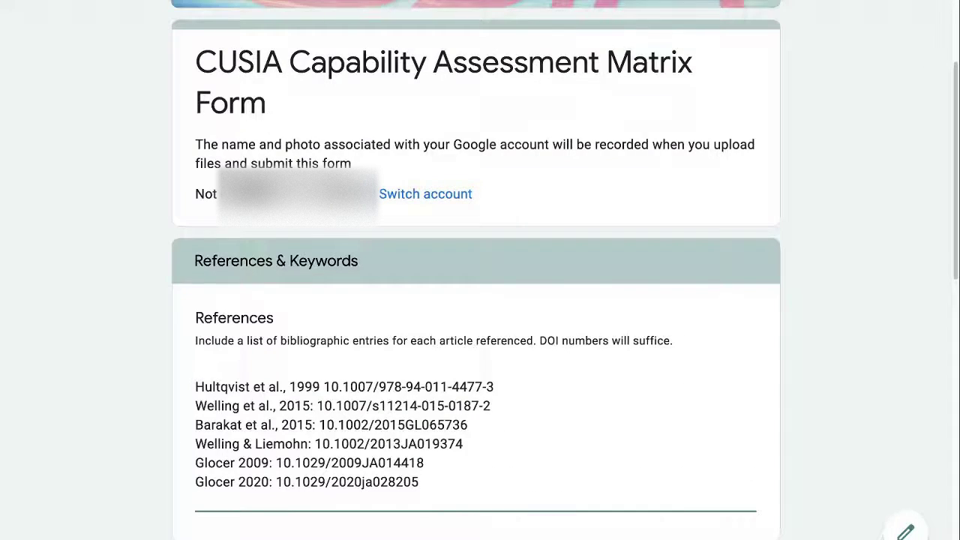
# Examine the author-year citation and the DOI of the first entry in the References answer.
pyautogui.moveTo(323, 387); pyautogui.dragTo(494, 386)
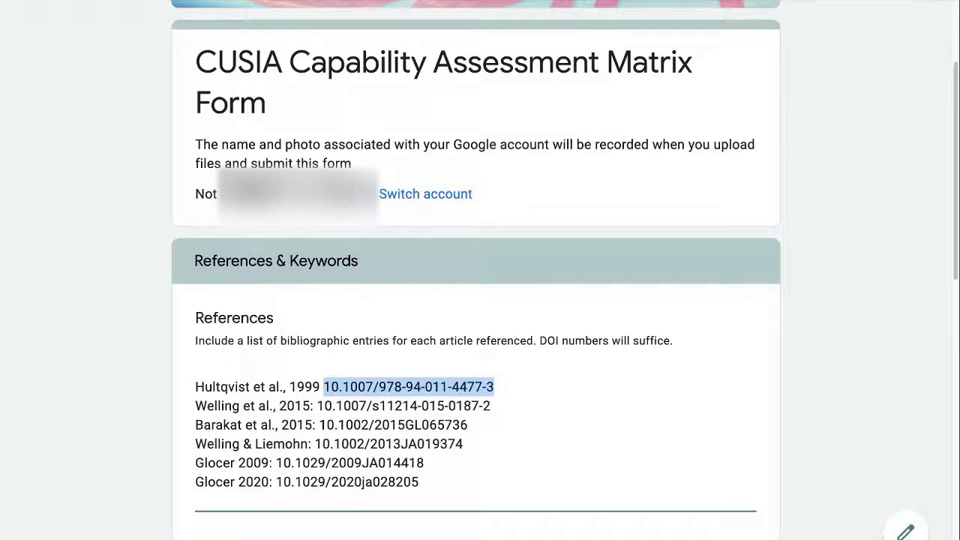
pyautogui.click(195, 387)
pyautogui.moveTo(196, 387); pyautogui.dragTo(320, 387)
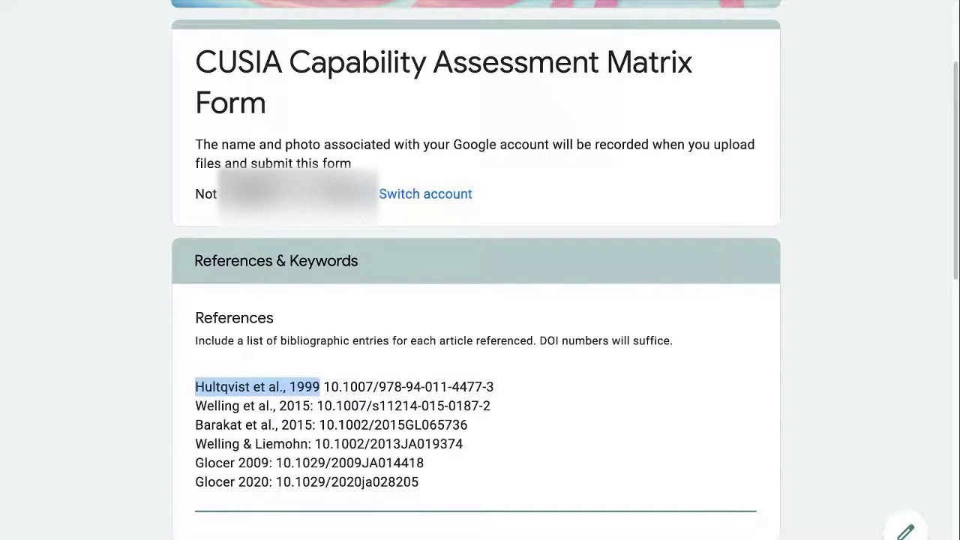
pyautogui.moveTo(323, 386); pyautogui.dragTo(486, 386)
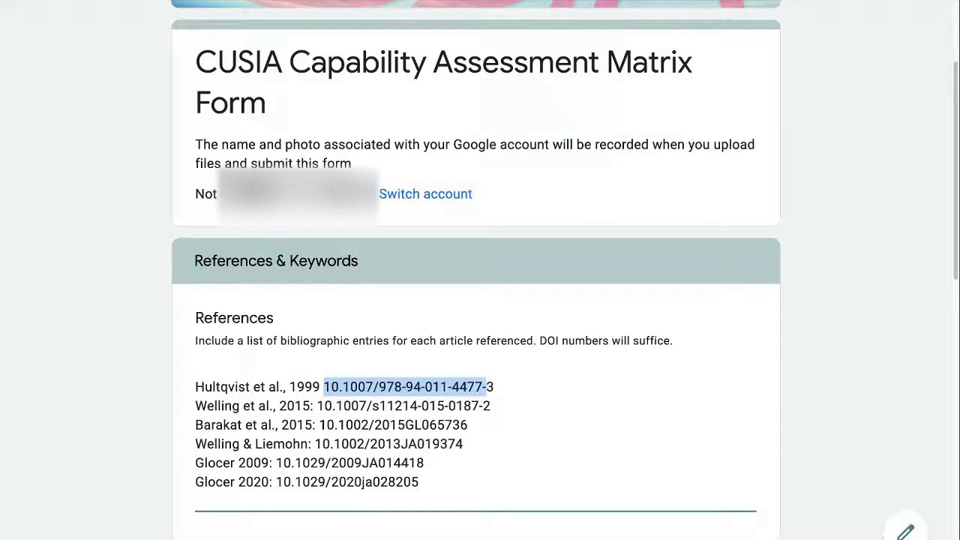
pyautogui.click(486, 386)
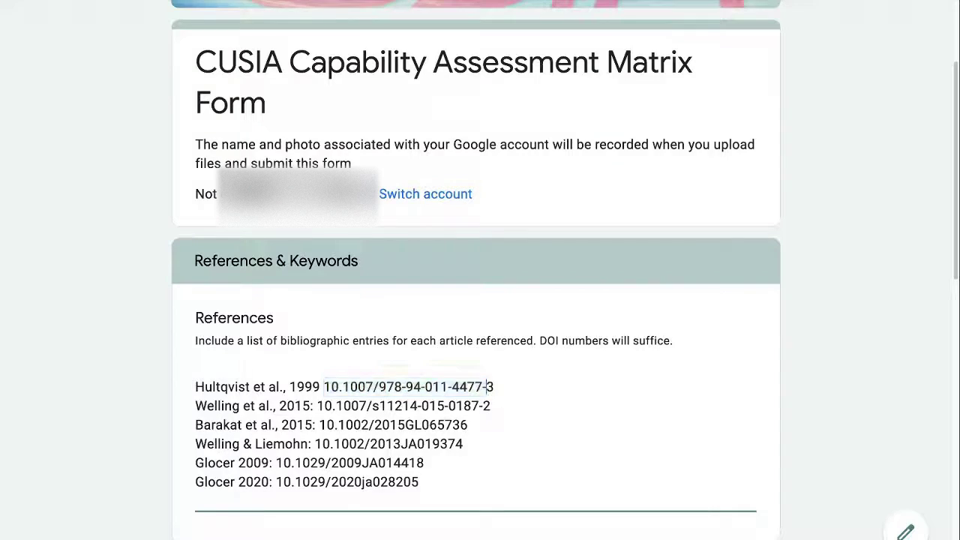
pyautogui.moveTo(323, 386); pyautogui.dragTo(494, 386)
pyautogui.scroll(-1, 480, 386)
pyautogui.click(424, 396)
# Enter "dipole tilt, diurnal effects," as the "Causes" keywords.
pyautogui.scroll(-5, 424, 395)
pyautogui.scroll(-1, 424, 395)
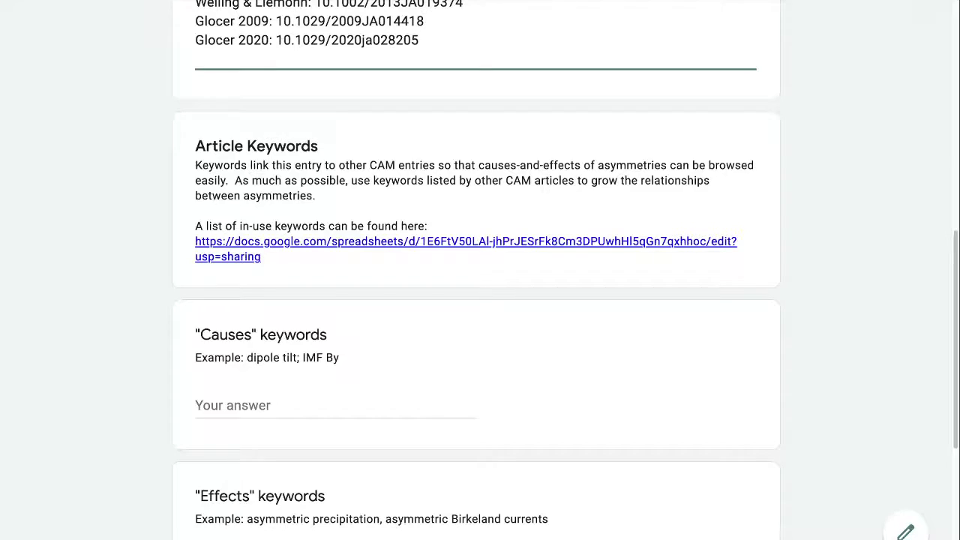
pyautogui.scroll(-1, 476, 270)
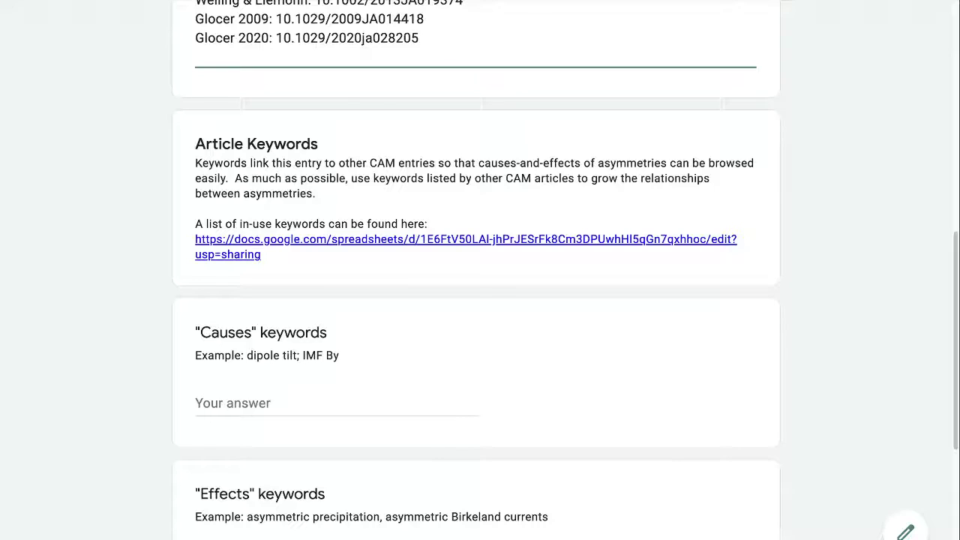
pyautogui.click(335, 404)
pyautogui.write('dipole tilt, diurnal effects,')
pyautogui.press('Tab')
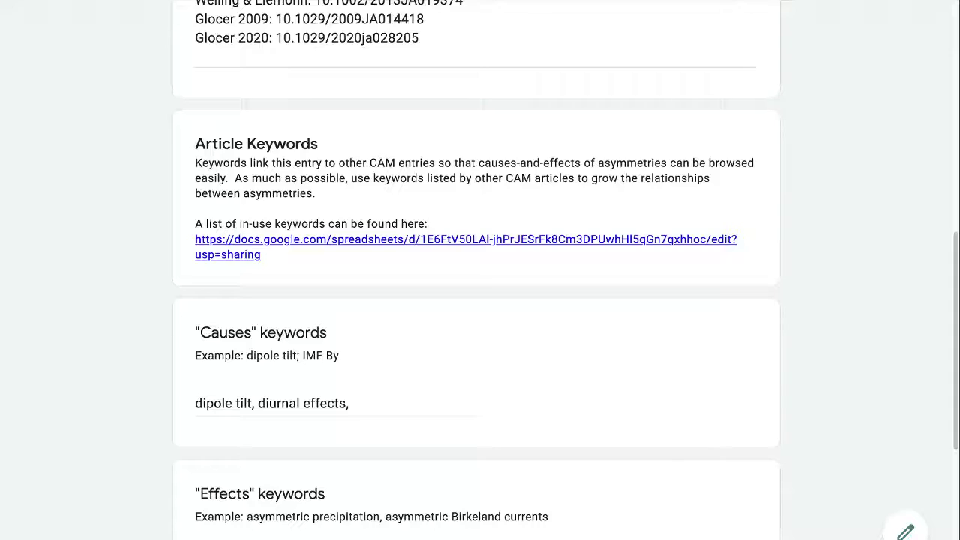
# Replace "diurnal effects," in the "Causes" keywords with "Seasonal differences, diurnal differences, asymmetric precipitation".
pyautogui.click(353, 403)
pyautogui.moveTo(257, 403); pyautogui.dragTo(354, 403)
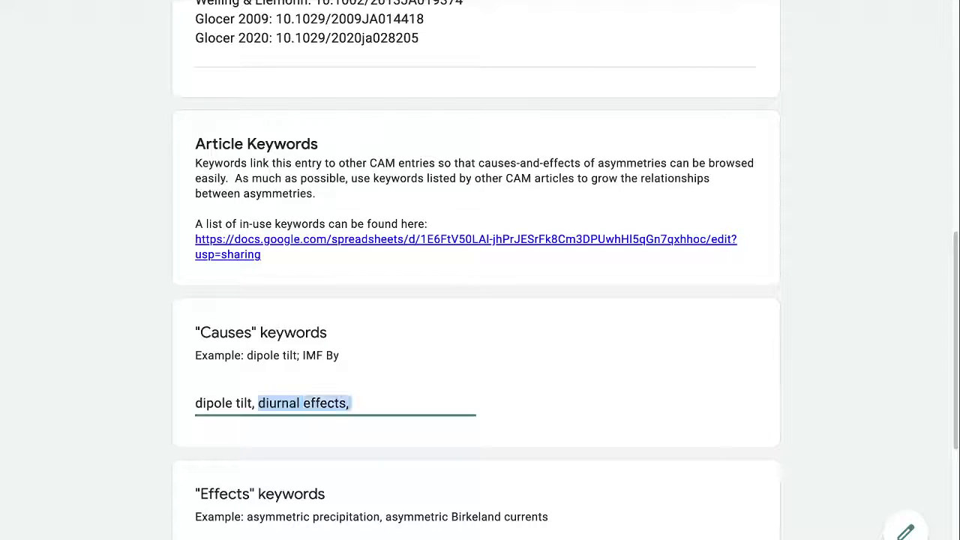
pyautogui.write('diurnal differences, asymmetric precipitation')
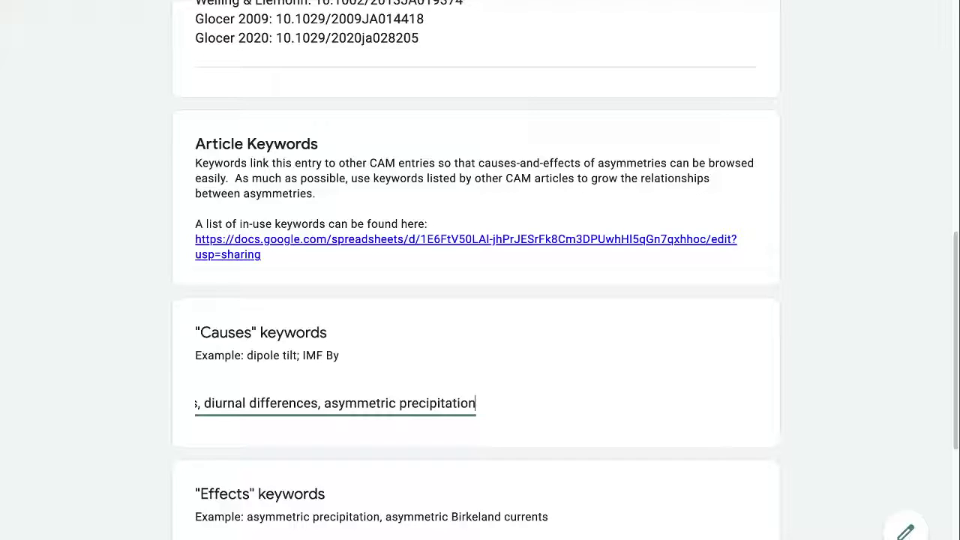
pyautogui.write(', ')
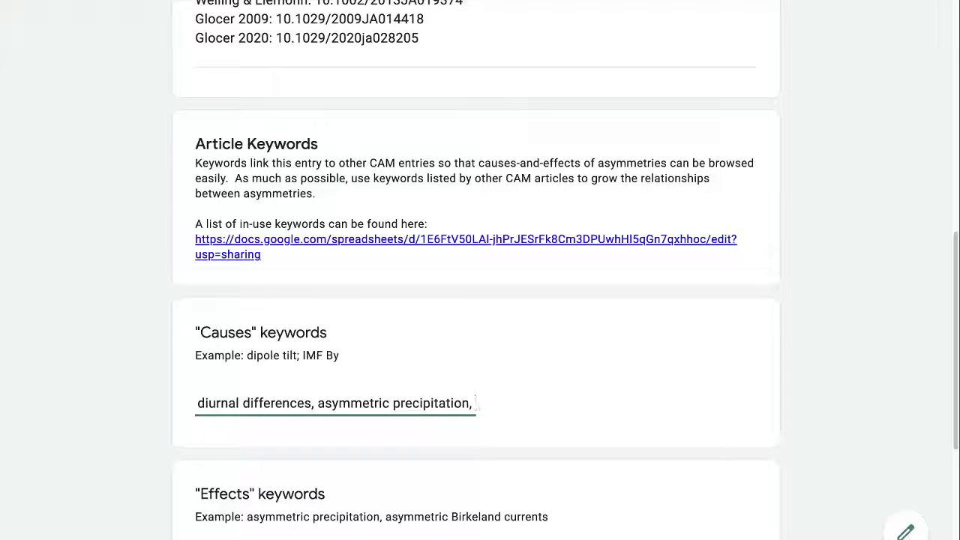
pyautogui.write('right here')
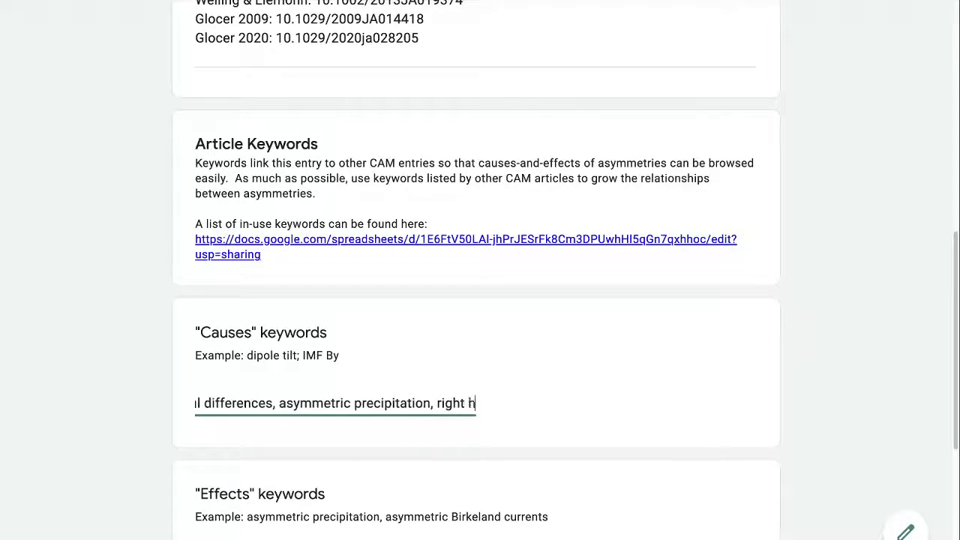
pyautogui.press('BackSpace')
pyautogui.press('BackSpace')
pyautogui.press('BackSpace')
pyautogui.press('BackSpace')
pyautogui.press('BackSpace')
pyautogui.press('BackSpace')
pyautogui.press('BackSpace')
pyautogui.press('BackSpace')
pyautogui.press('BackSpace')
pyautogui.press('BackSpace')
pyautogui.press('BackSpace')
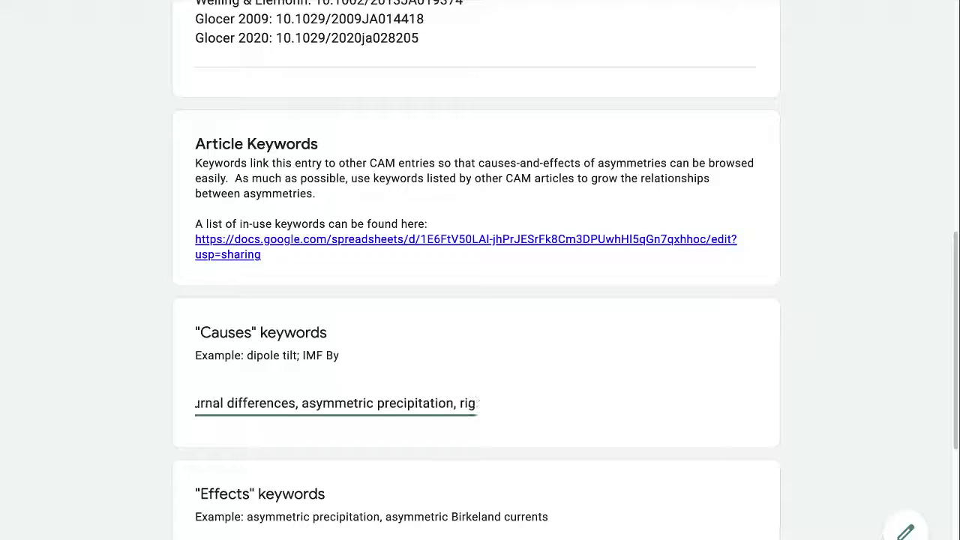
pyautogui.press('BackSpace')
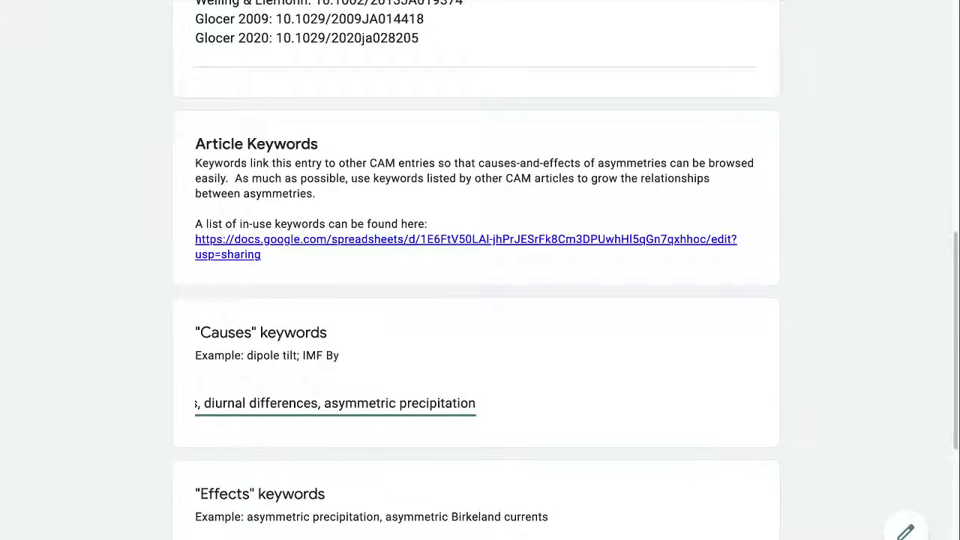
# Fill the "Effects" keywords with "Asymmetric lobe composition, asymmetric plasma entry, increased tail tilt".
pyautogui.scroll(-4, 476, 300)
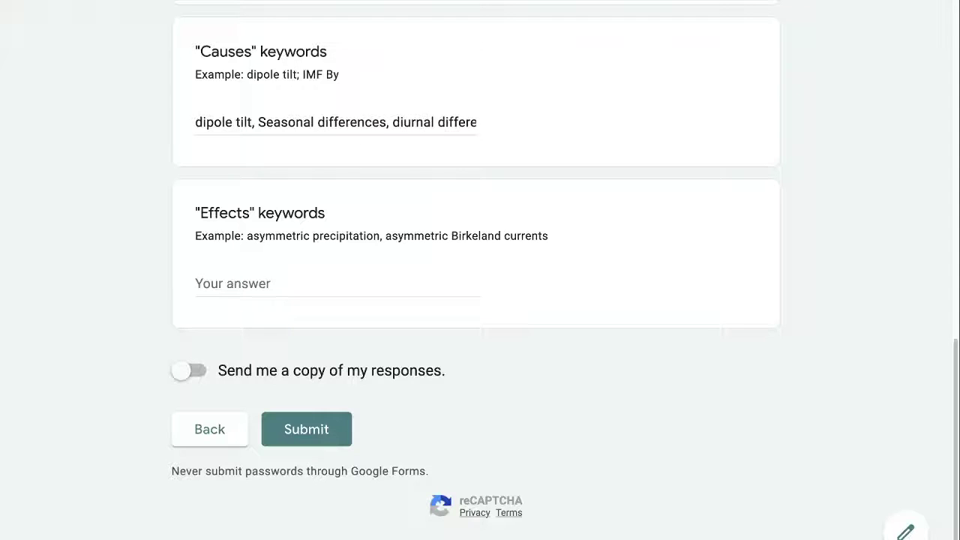
pyautogui.press('super+Tab')
pyautogui.press('Tab')
pyautogui.press('super+v')
pyautogui.click(212, 284)
pyautogui.click(222, 284)
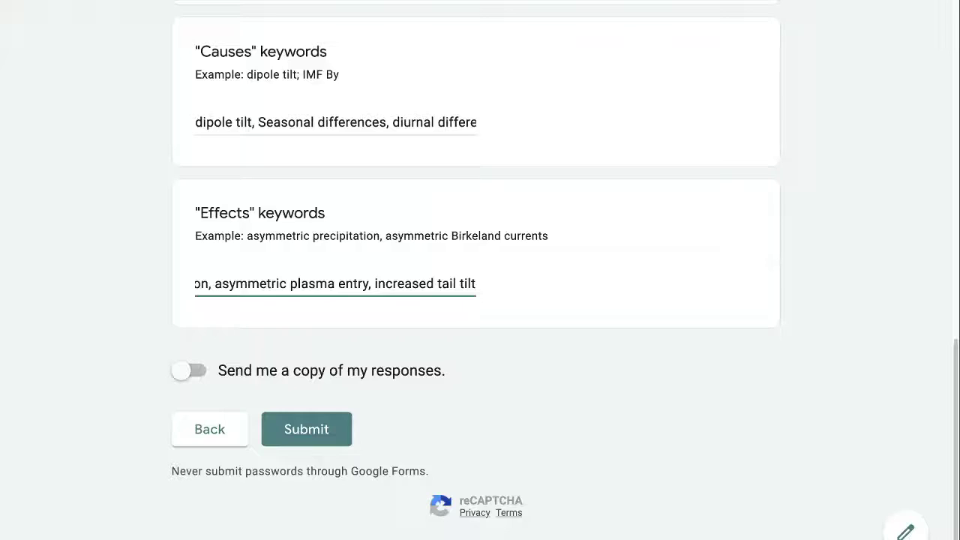
# Check the end of the "Effects" keywords and submit the completed form.
pyautogui.moveTo(222, 283); pyautogui.dragTo(348, 284)
pyautogui.click(358, 284)
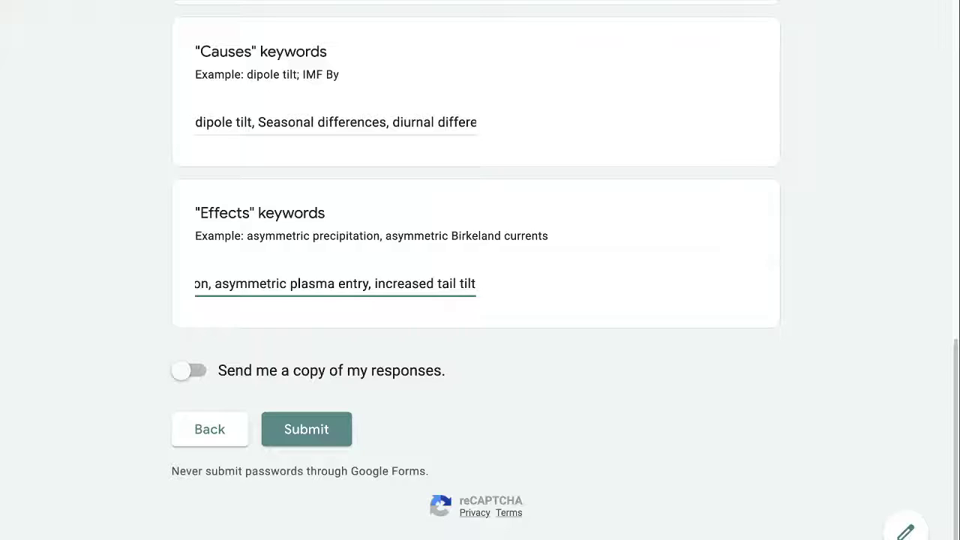
pyautogui.click(323, 428)
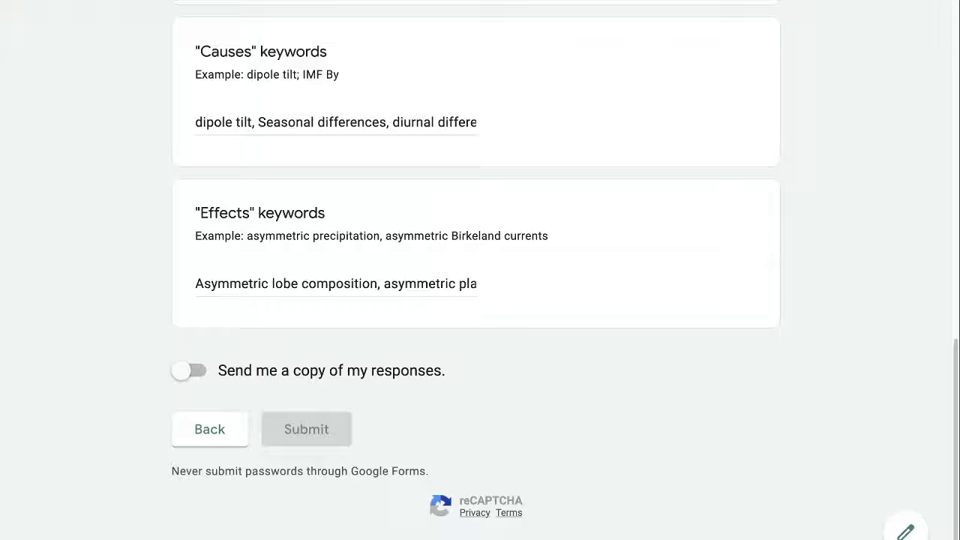